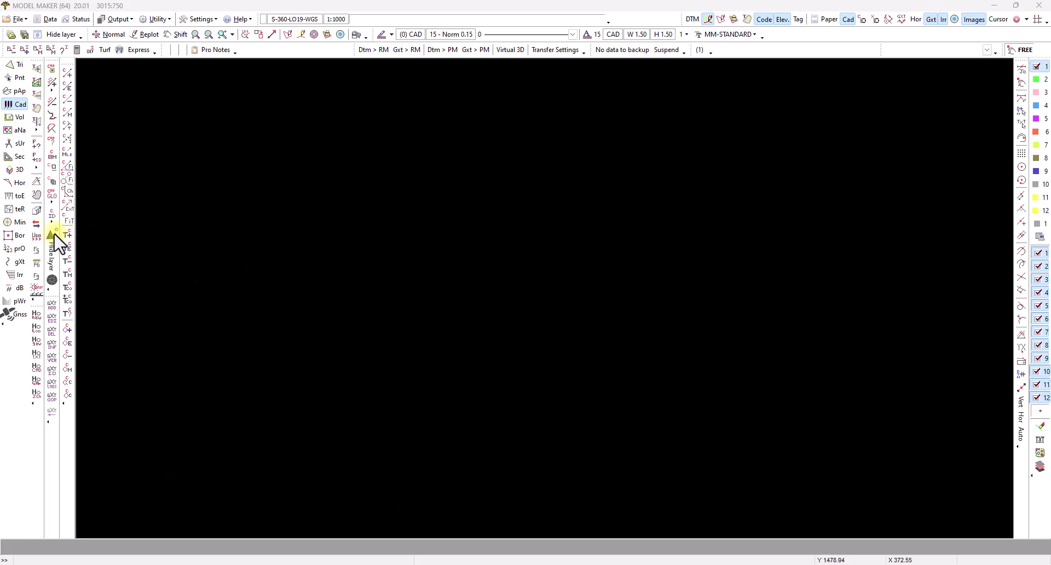
- Capture a Google Maps satellite image of the farm and road as the drawing backdrop
click(53, 234)
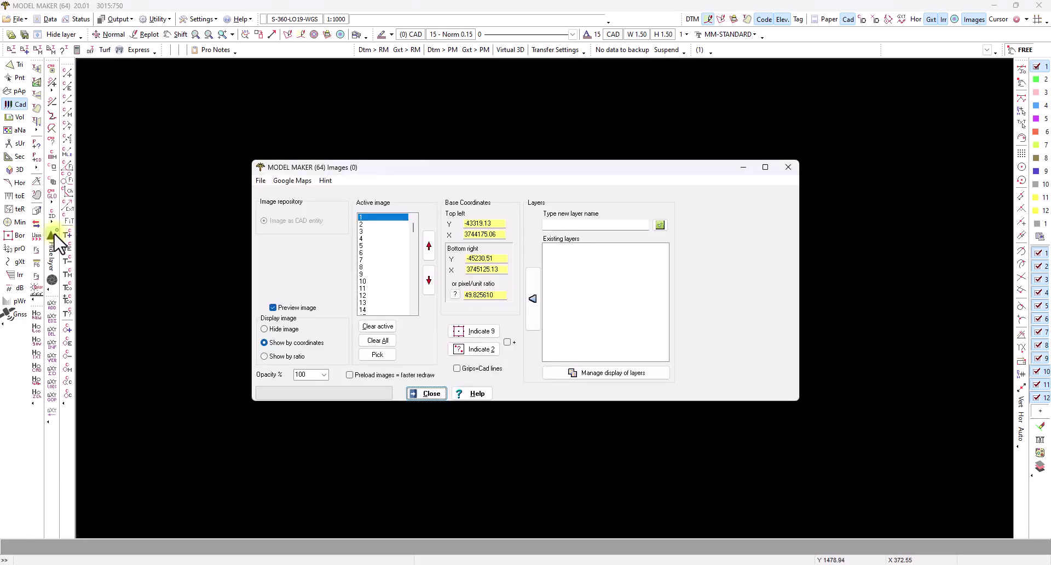
click(298, 180)
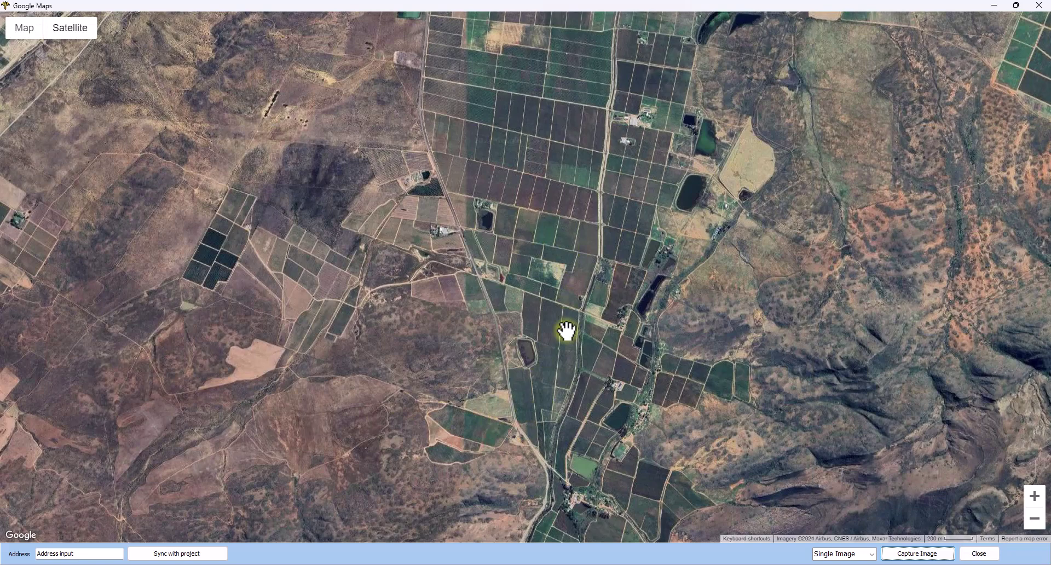
scroll(567, 330, up, 5)
drag(498, 301, 589, 411)
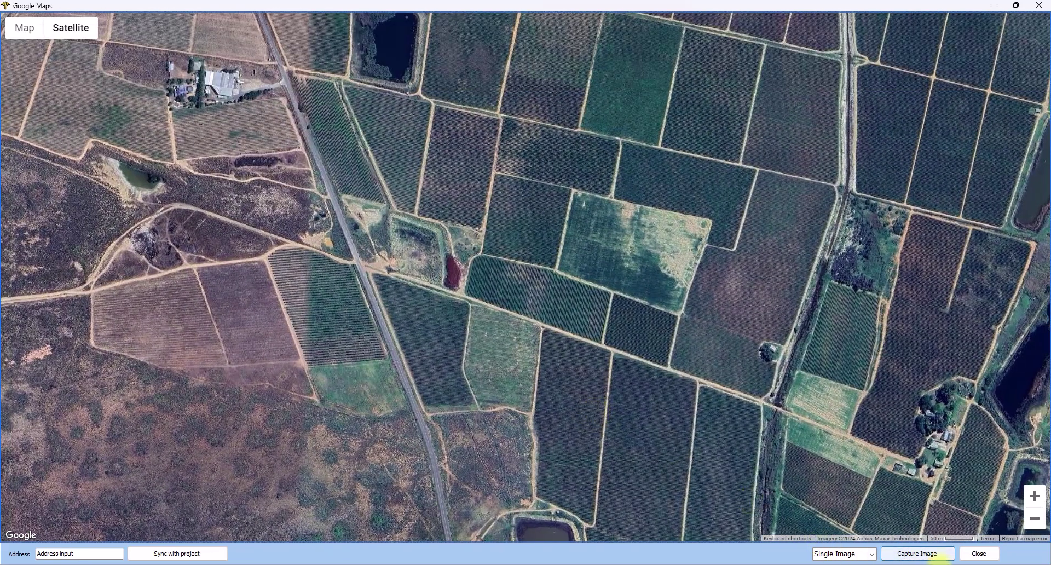
click(935, 554)
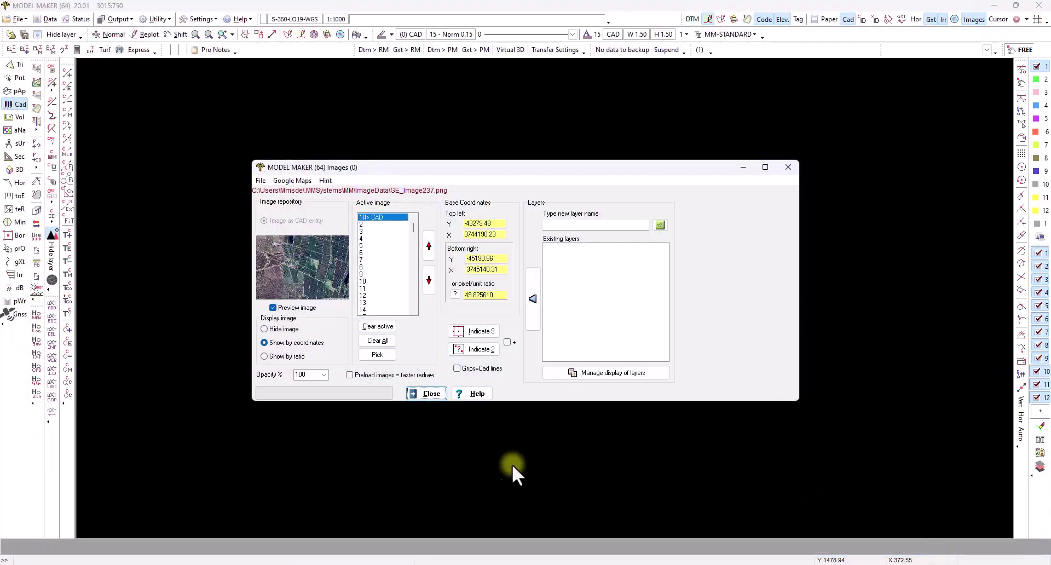
click(426, 394)
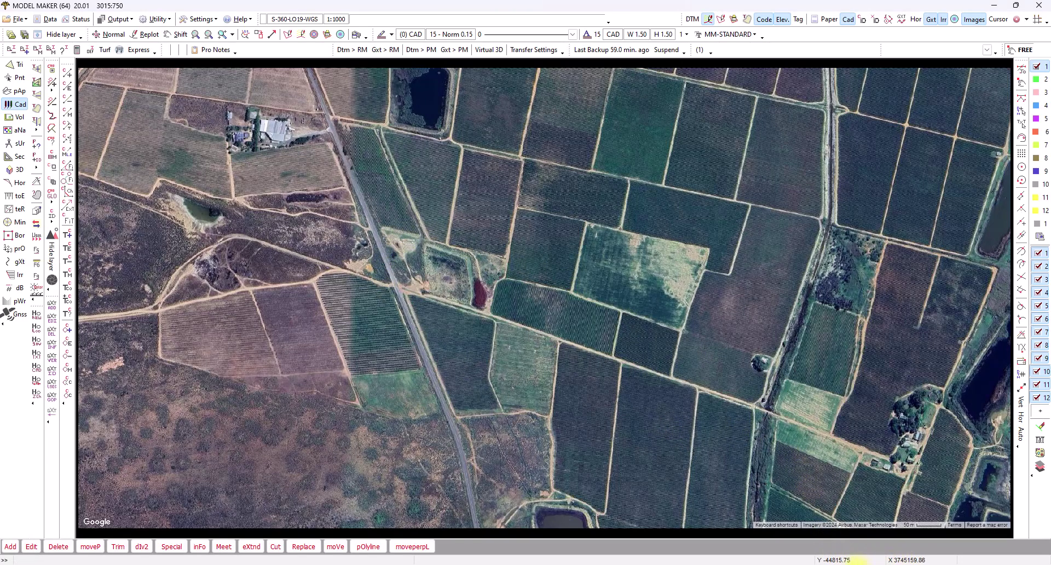
- Outline a four-cornered irregular area along the road for new DTM grid points
click(13, 79)
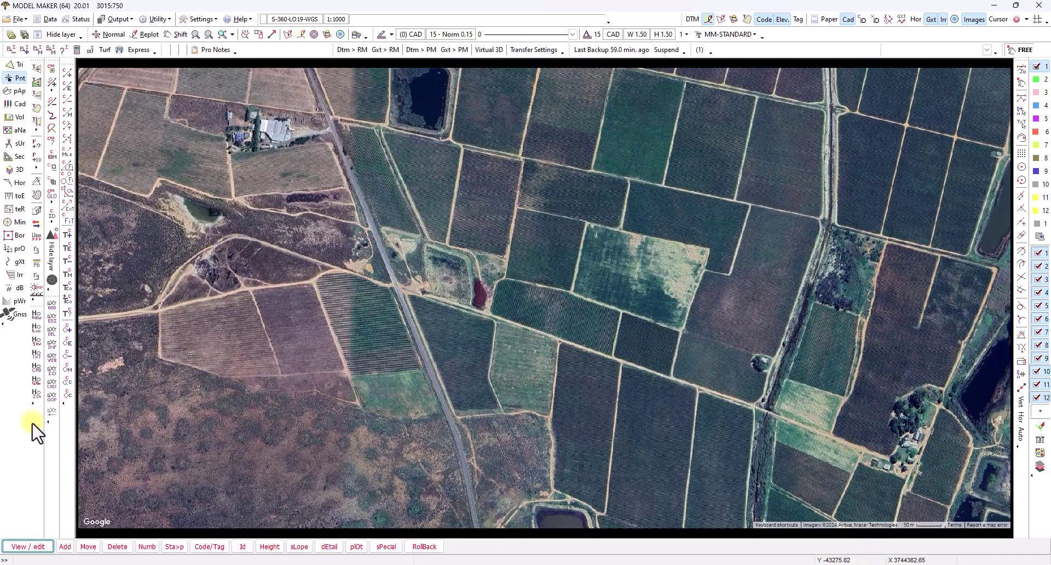
click(64, 546)
click(495, 333)
click(567, 300)
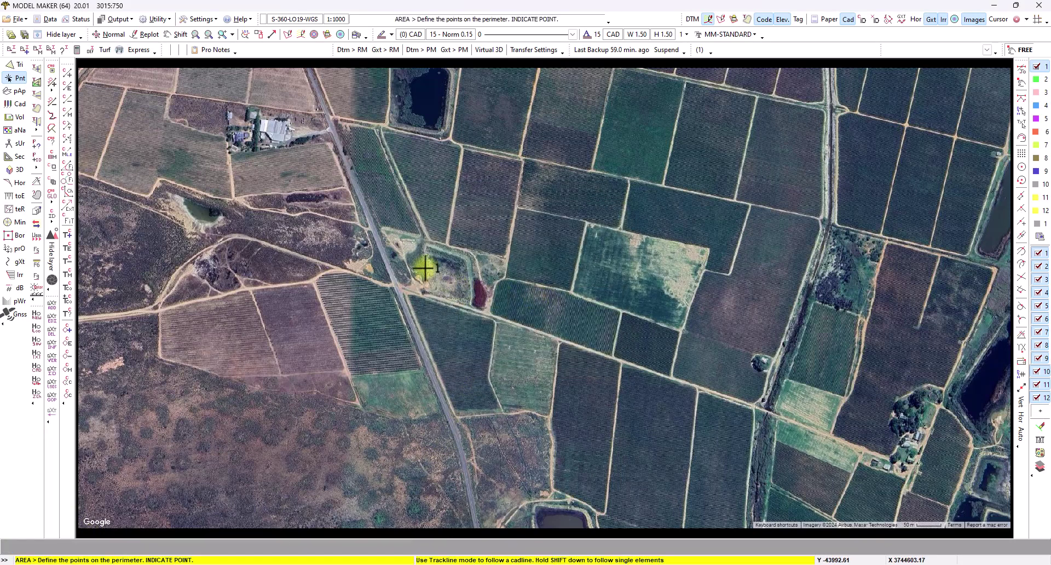
click(381, 260)
click(370, 305)
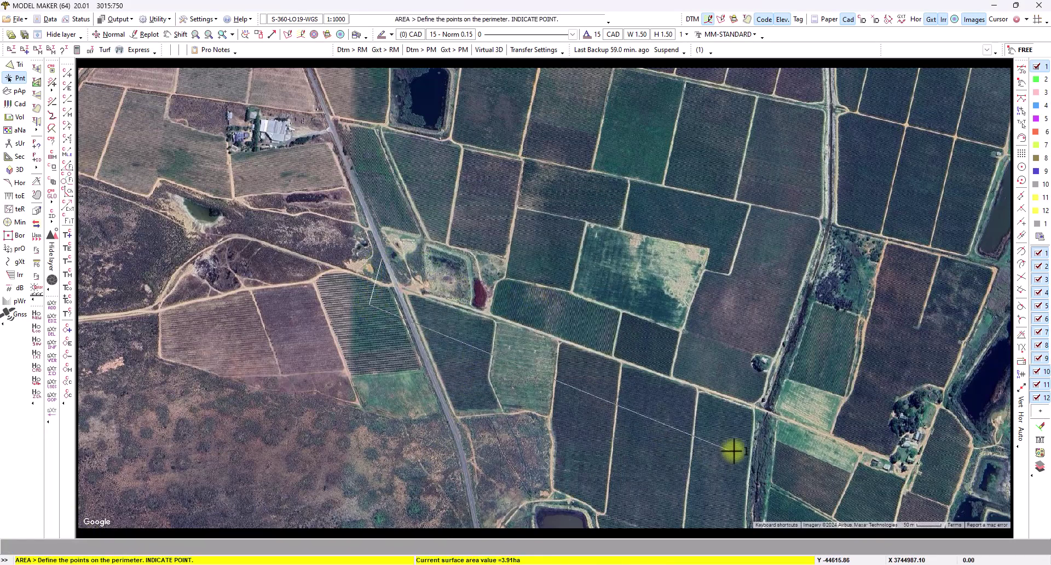
click(769, 448)
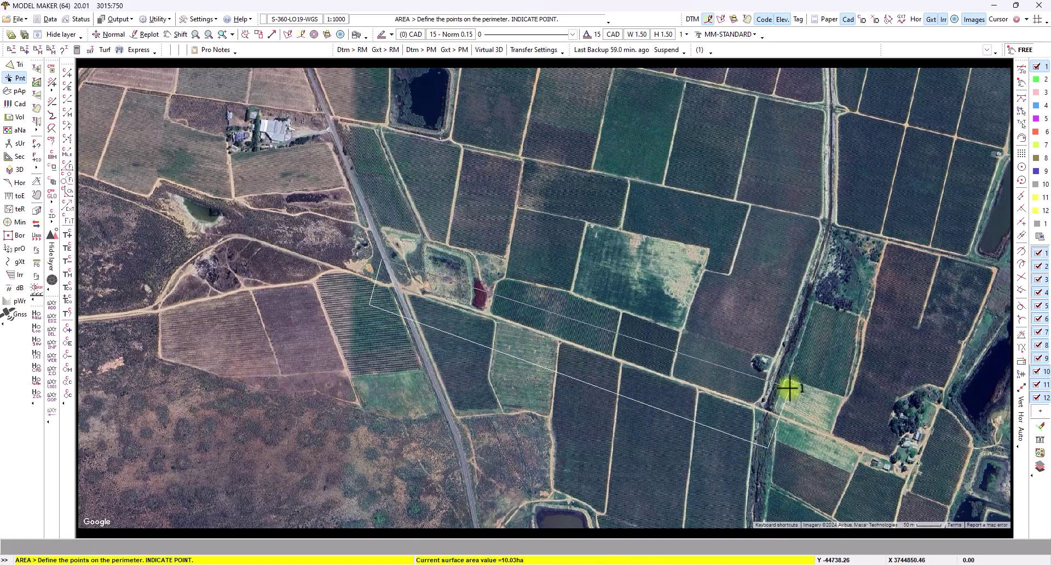
click(788, 389)
right_click(793, 386)
- Set the point spacing to 10 and generate points on that user-defined interval
click(619, 329)
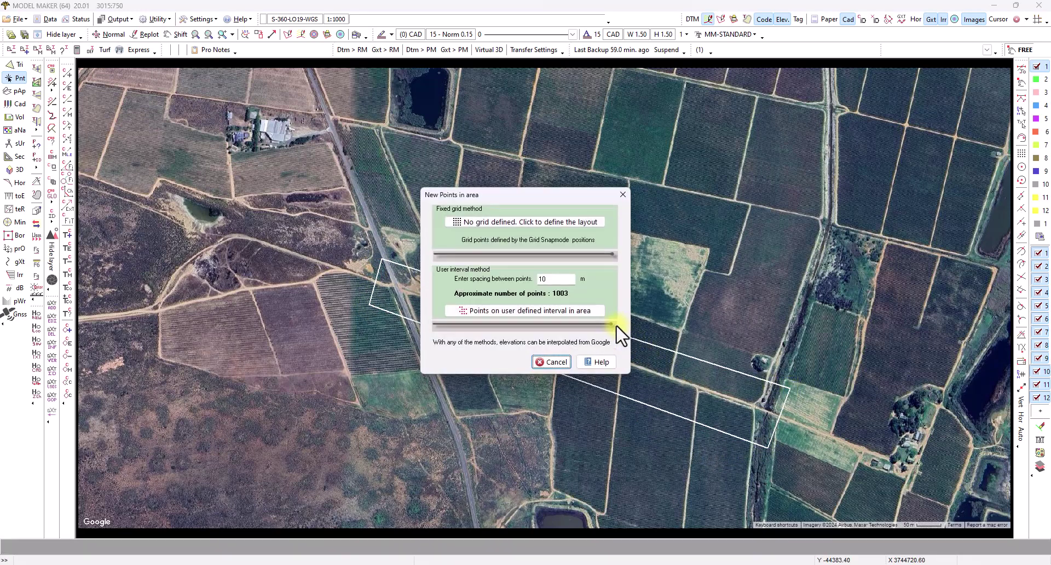
double_click(554, 279)
click(509, 311)
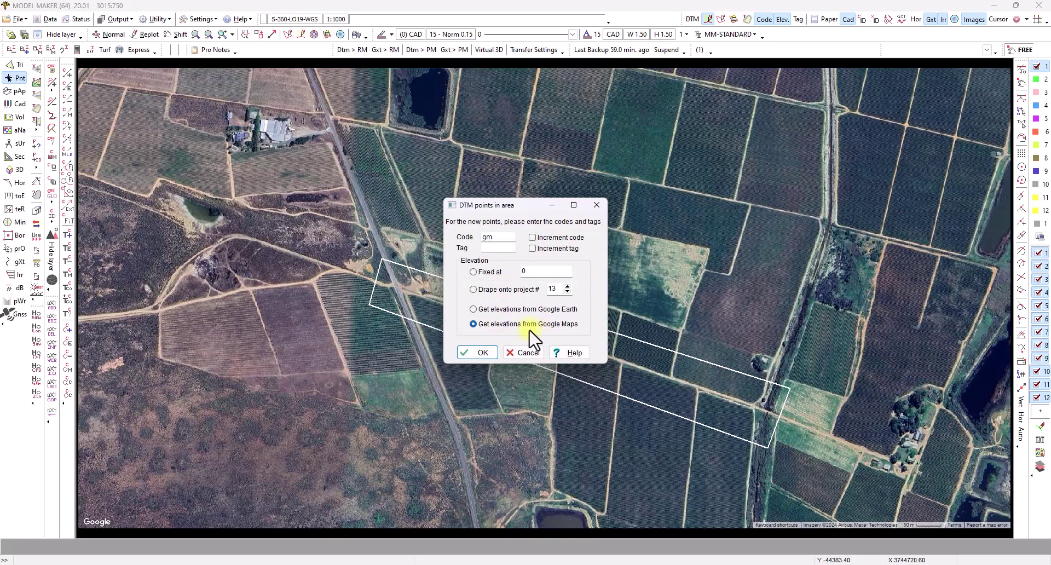
- Record Google Maps elevations for the 1002 new points and triangulate them into contours
click(478, 352)
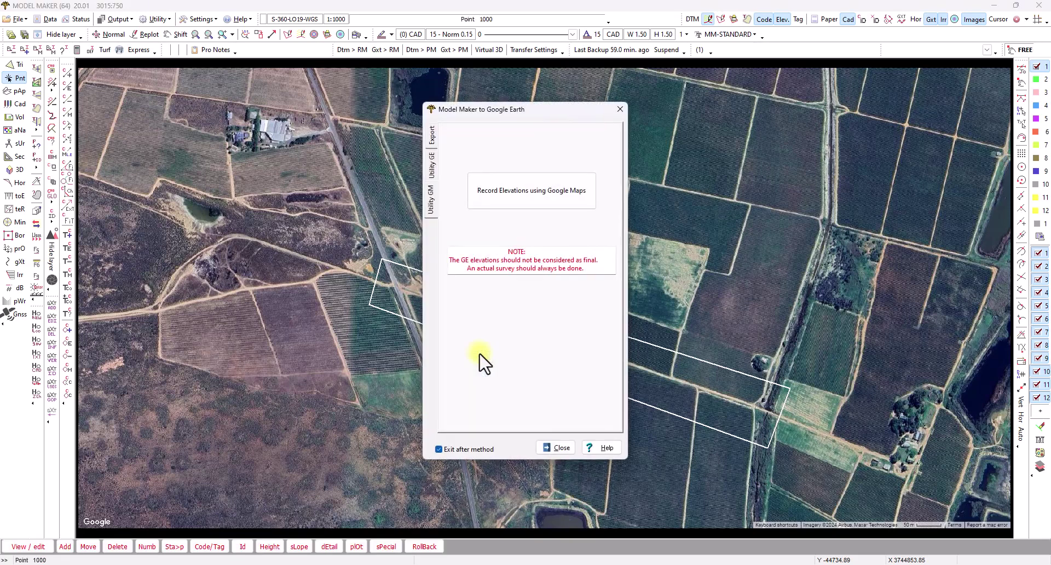
click(547, 187)
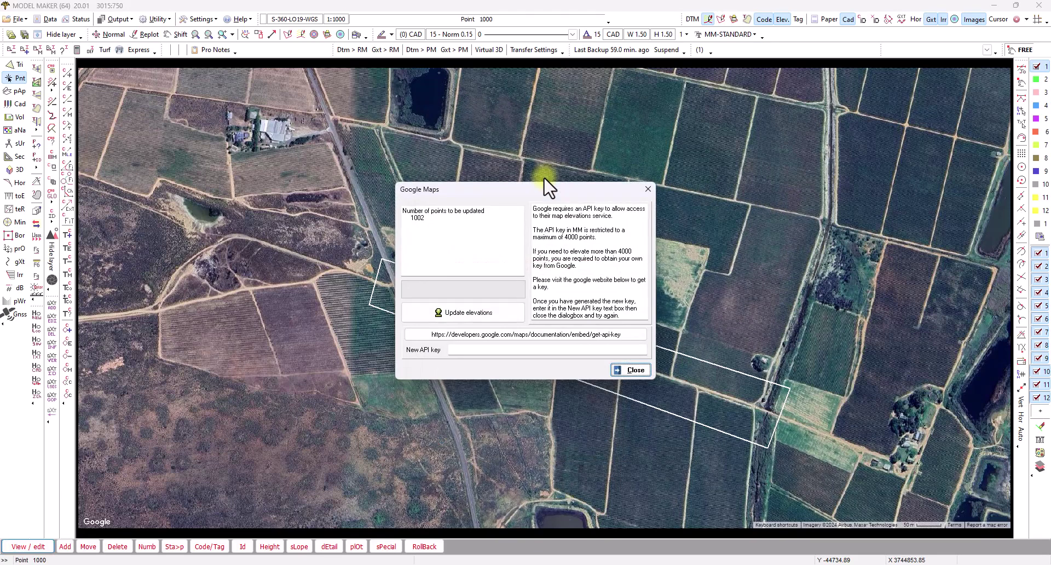
click(493, 310)
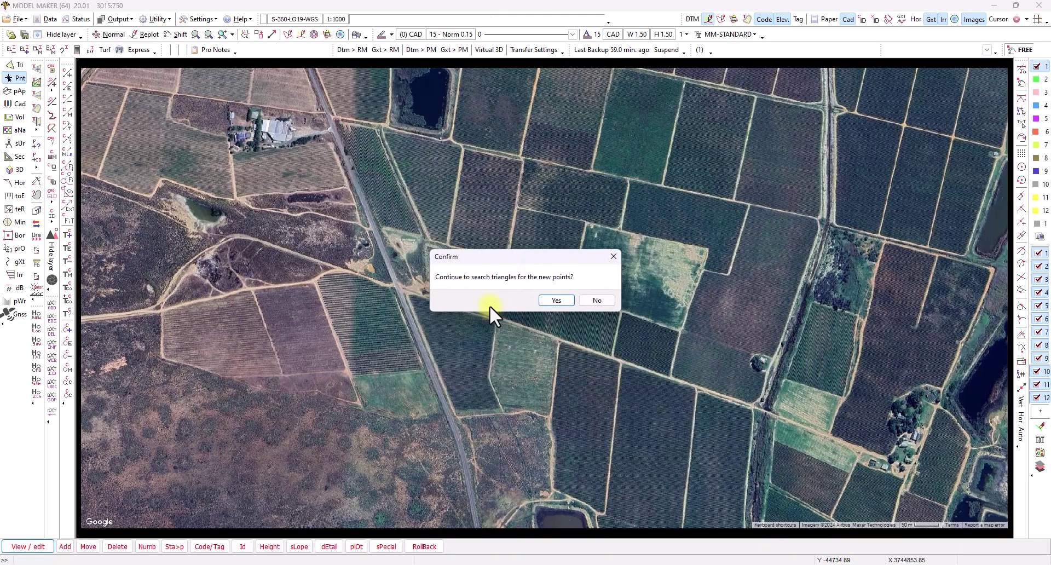
click(556, 300)
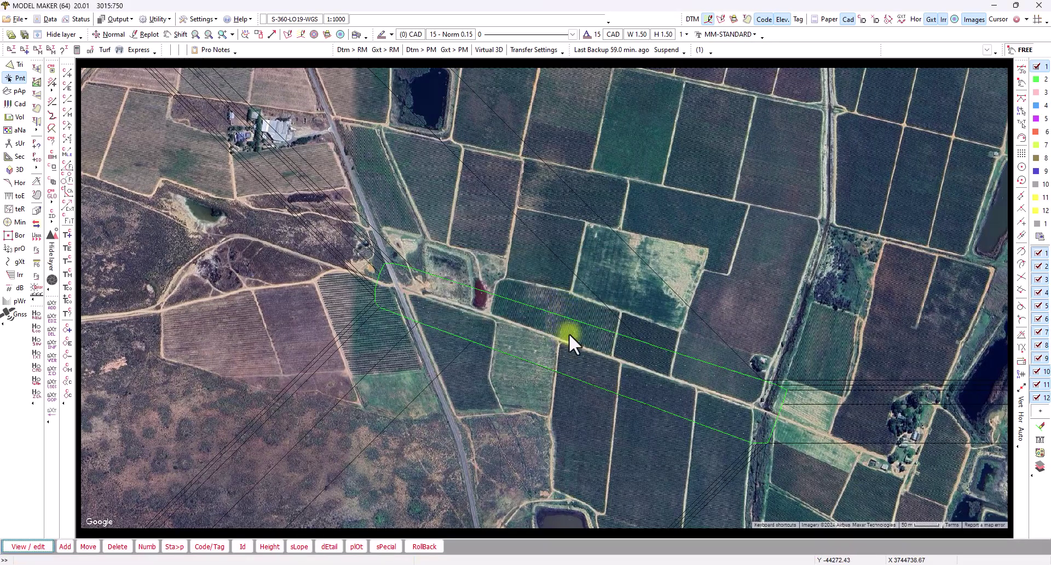
scroll(581, 330, up, 1)
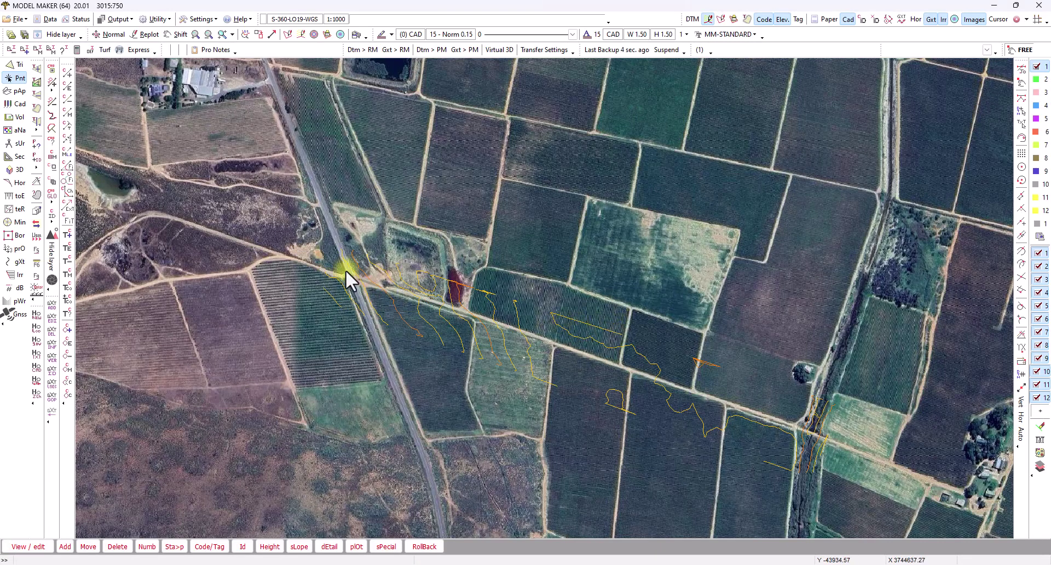
- Draw a new string by indicating points along the track beside the road
click(18, 261)
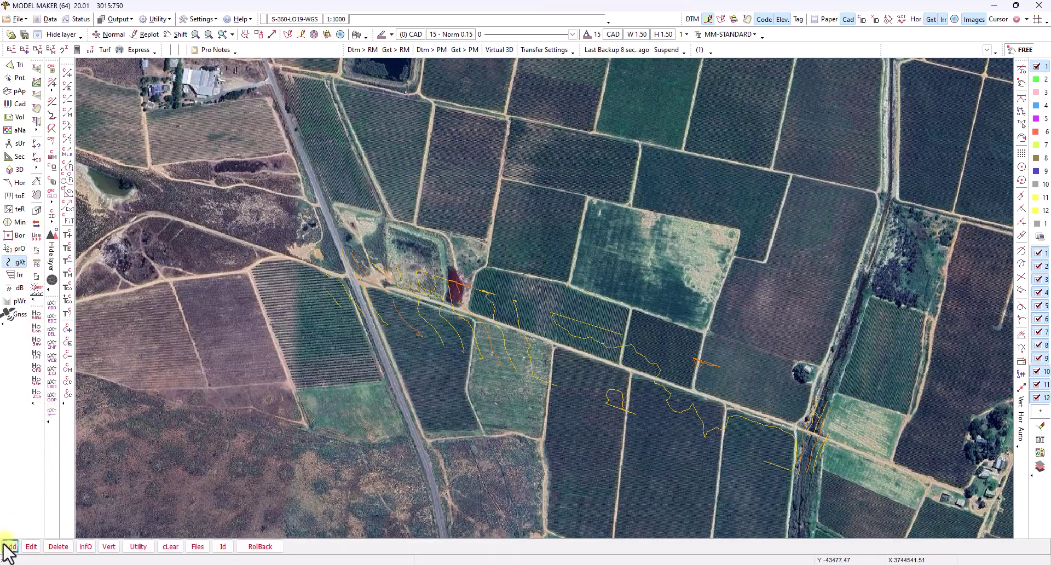
click(10, 547)
click(11, 547)
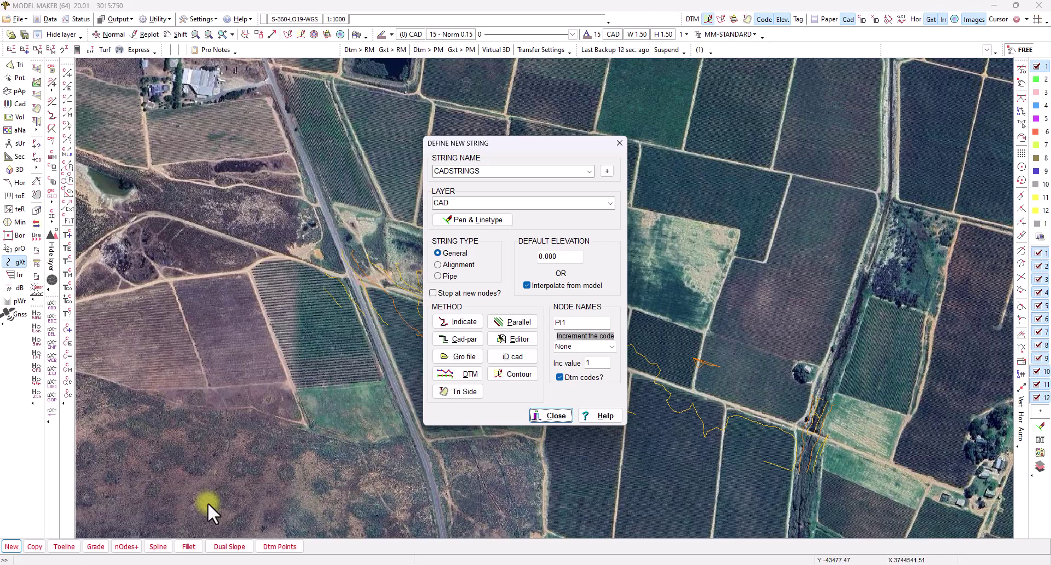
click(463, 322)
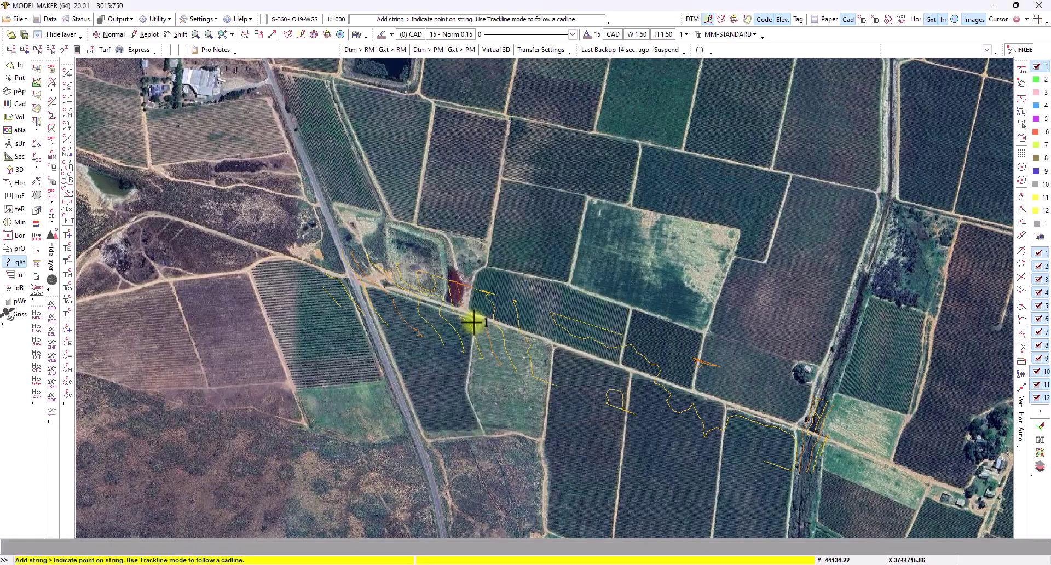
click(561, 350)
click(561, 411)
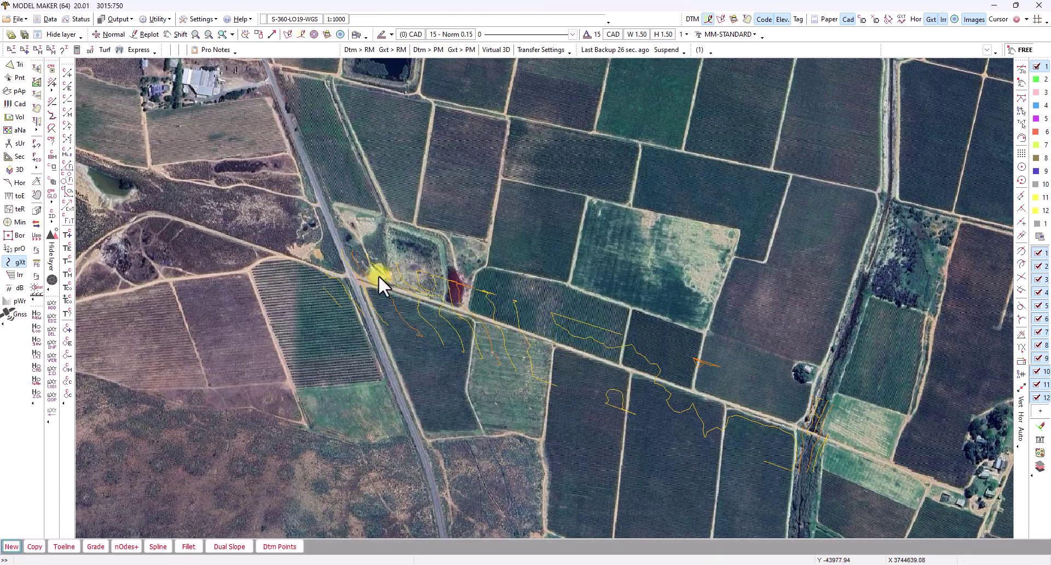
key(Escape)
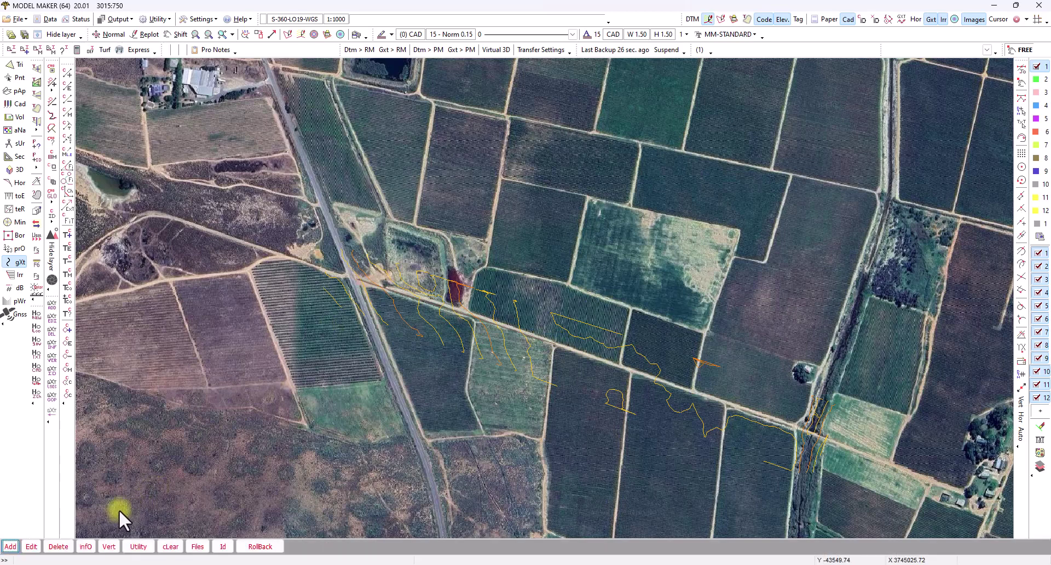
- Add nodes every 20 m along the road string
click(109, 546)
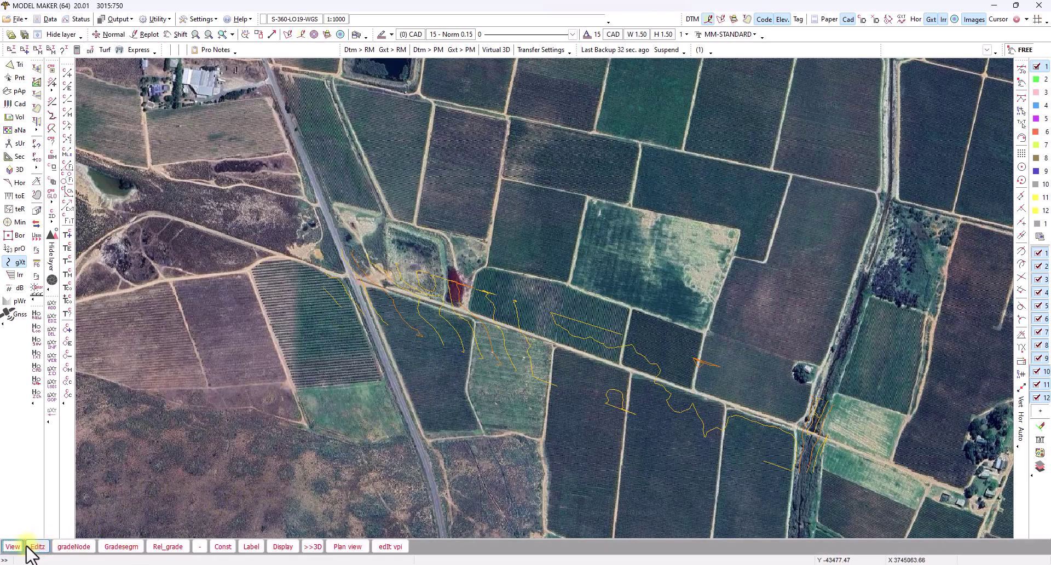
right_click(108, 506)
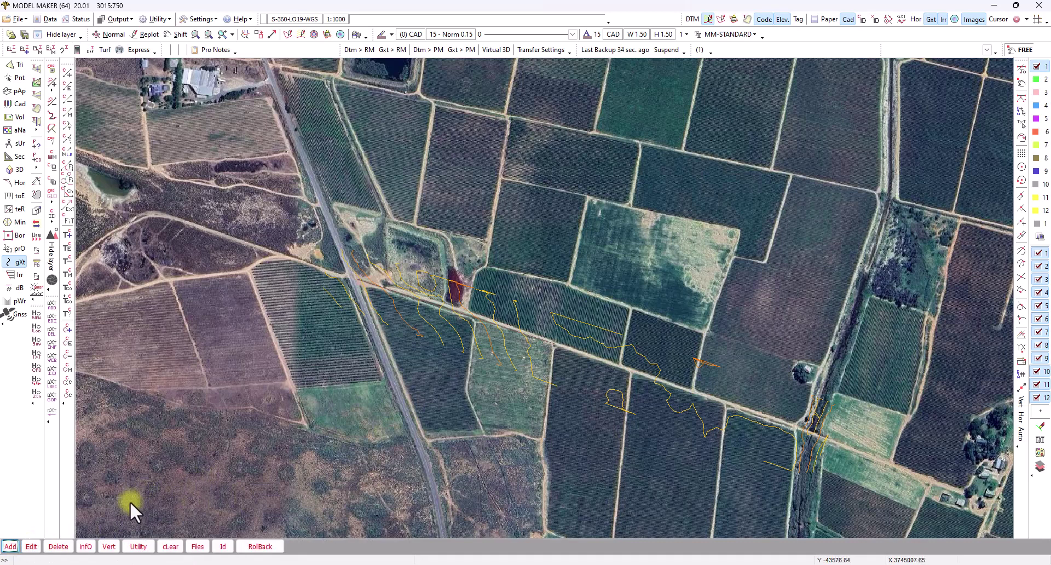
click(11, 546)
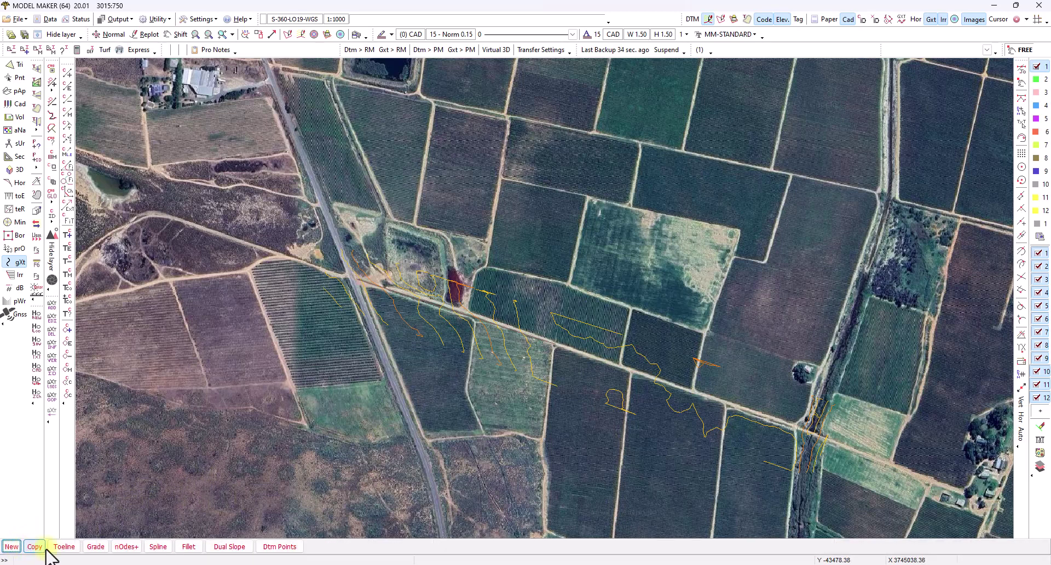
click(132, 548)
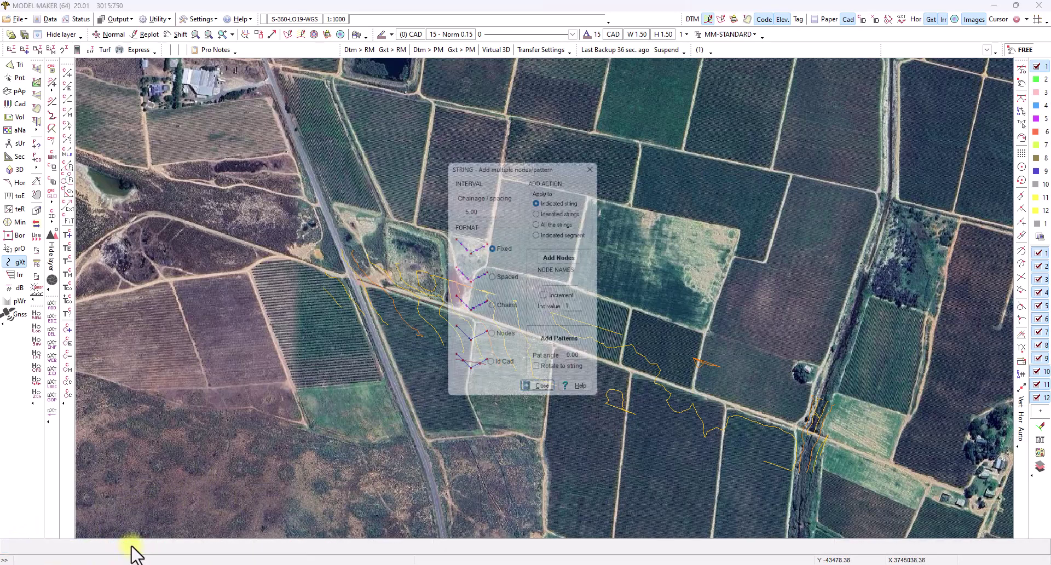
click(484, 207)
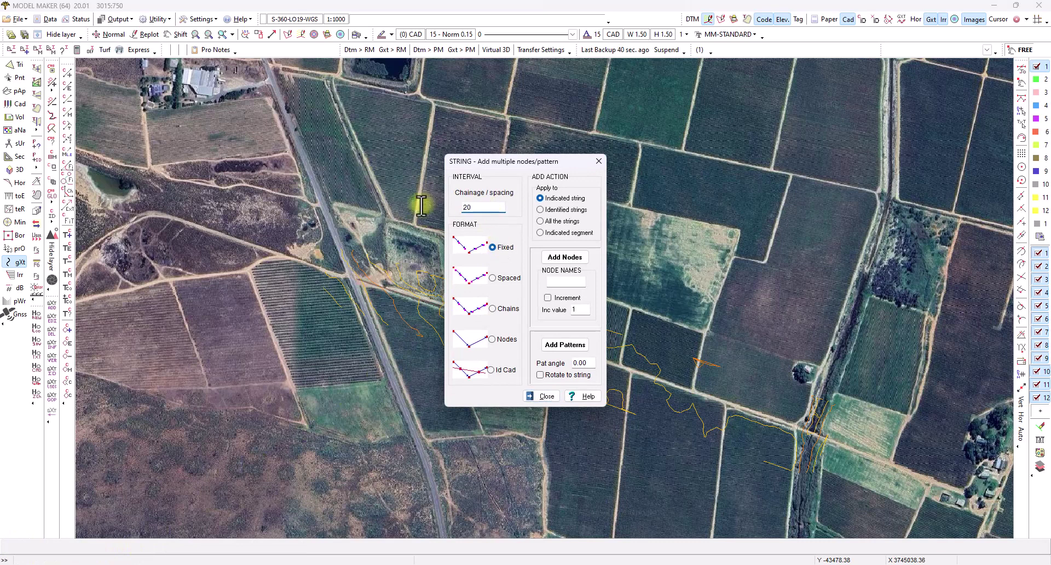
click(567, 259)
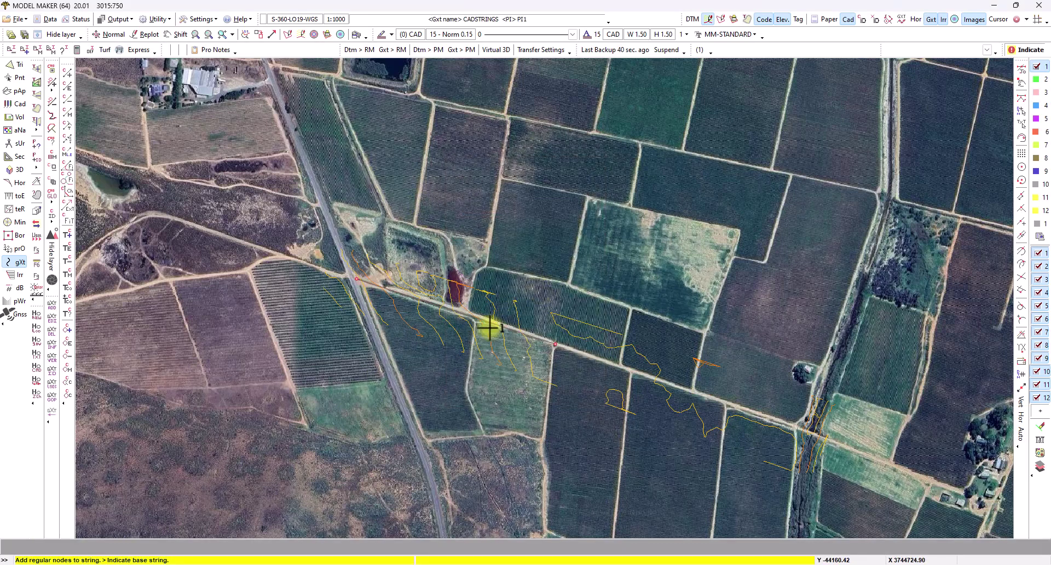
click(472, 318)
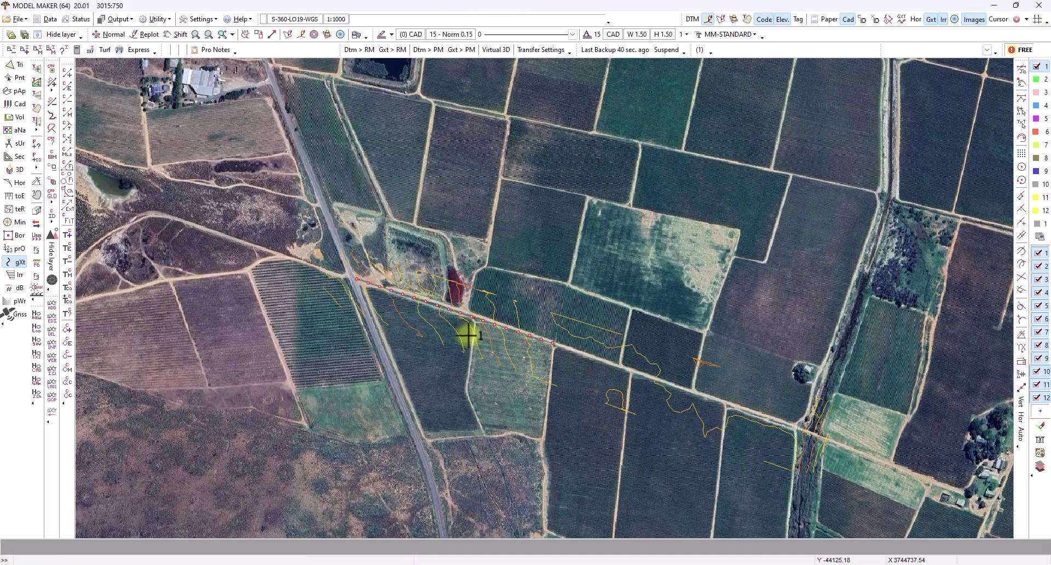
right_click(328, 438)
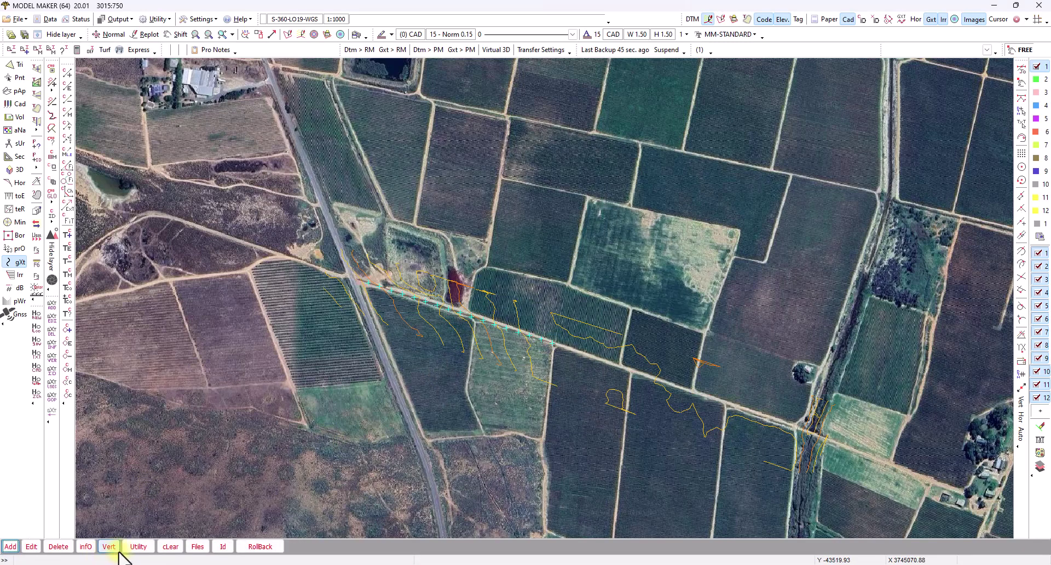
- Add a constant -5 to string nodes 1–19, updating the DTM points too
click(109, 547)
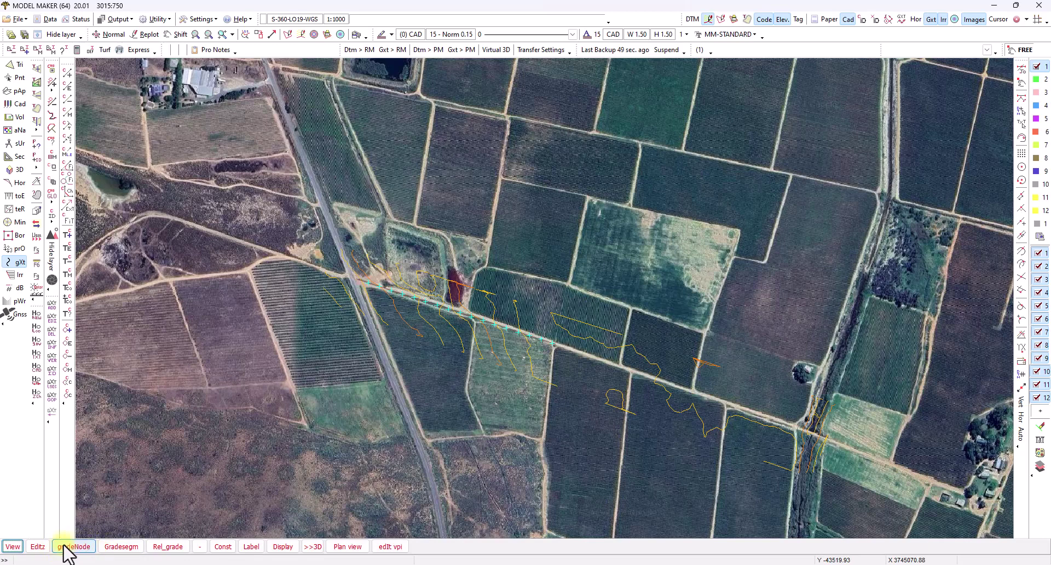
click(223, 550)
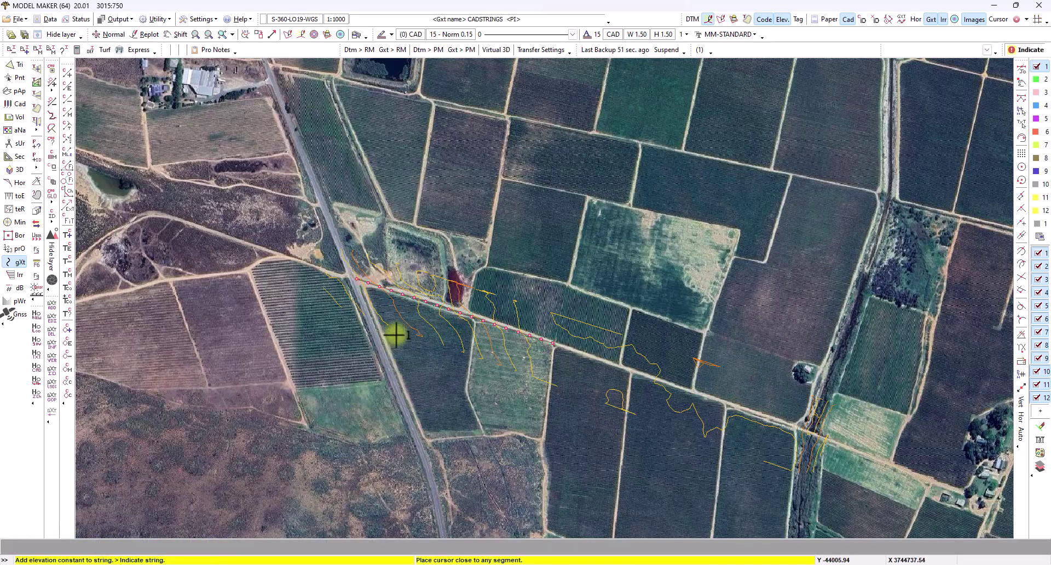
click(435, 305)
drag(110, 69, 37, 68)
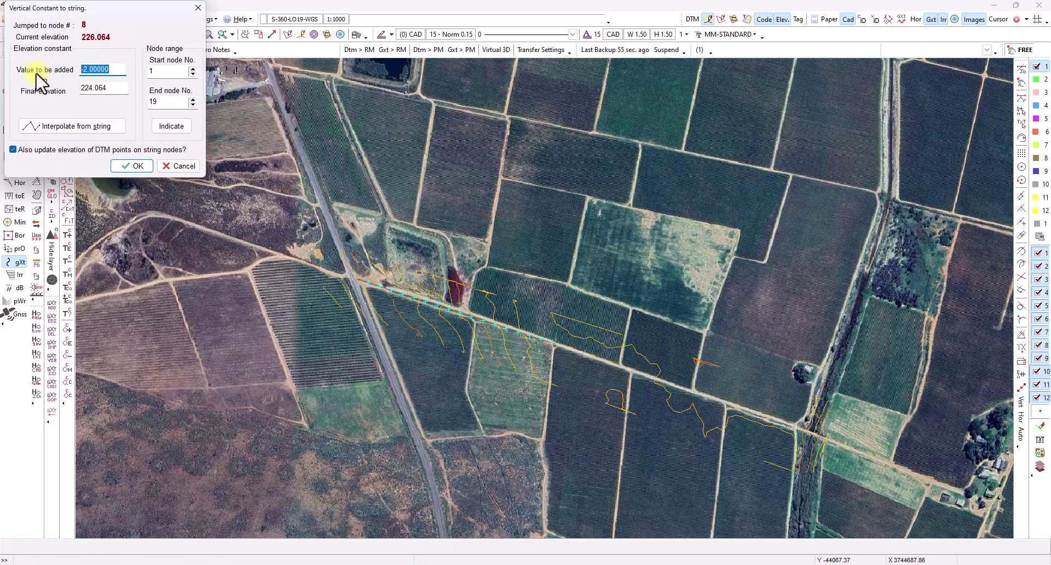
text(-5)
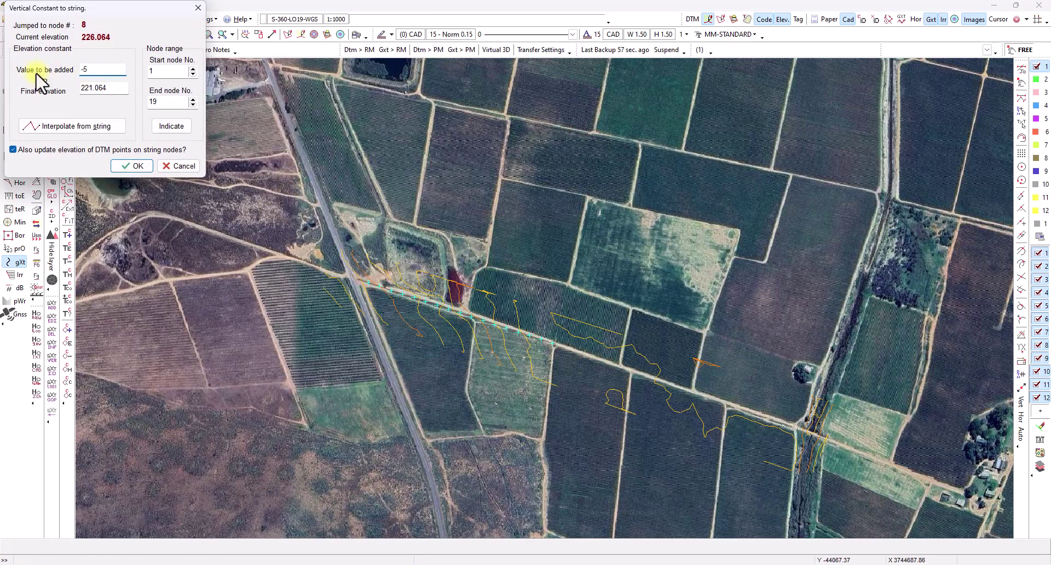
click(139, 164)
key(Escape)
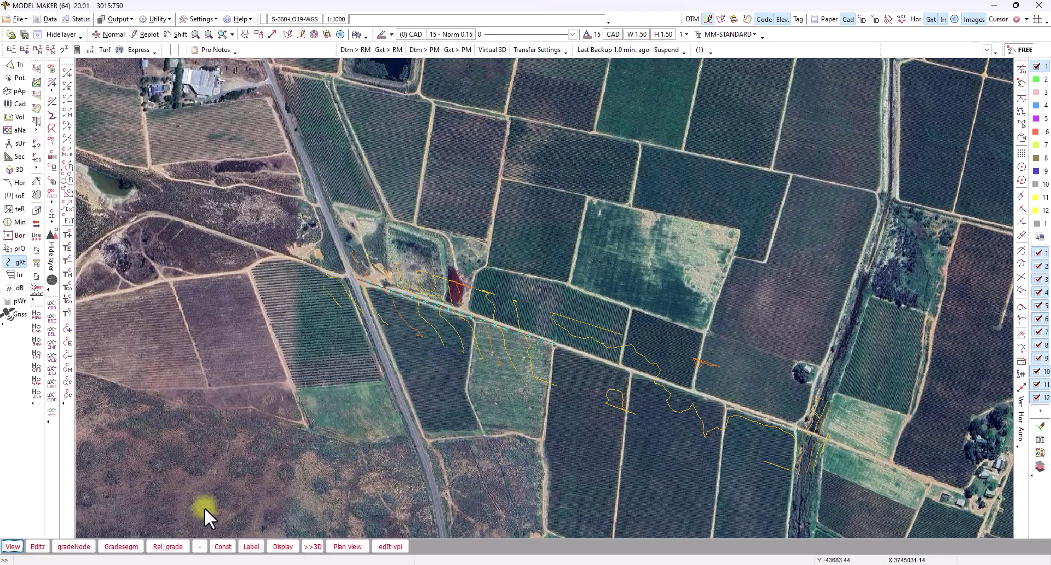
key(Escape)
- Display the road string's long-section profile with the default section settings
click(109, 546)
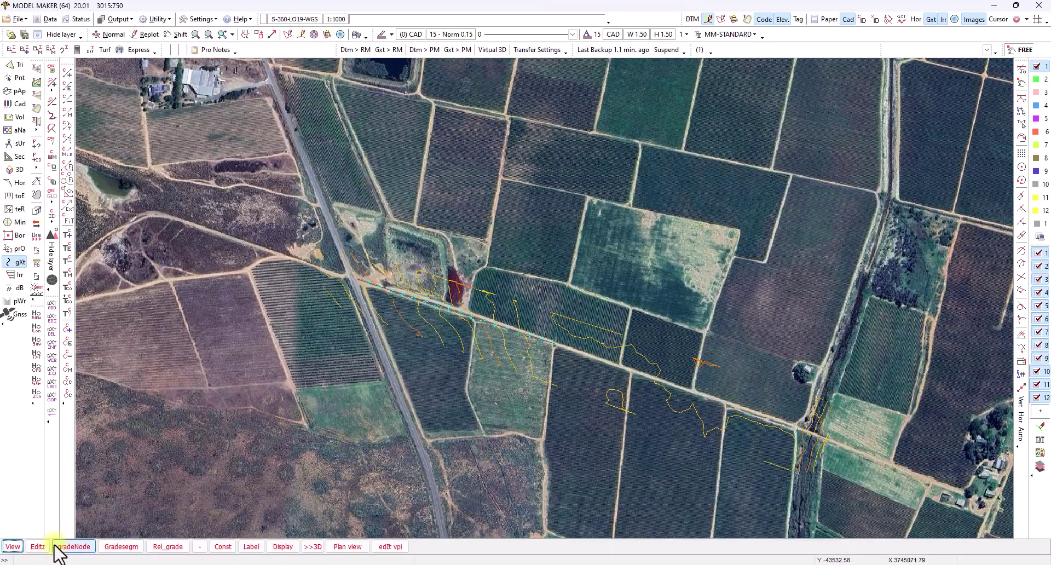
click(13, 547)
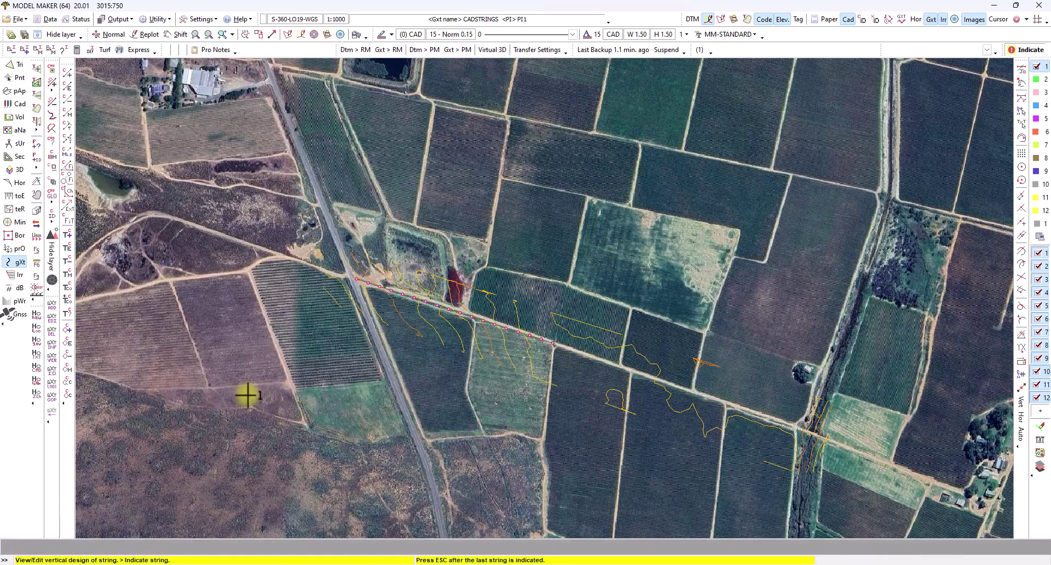
click(402, 294)
click(88, 267)
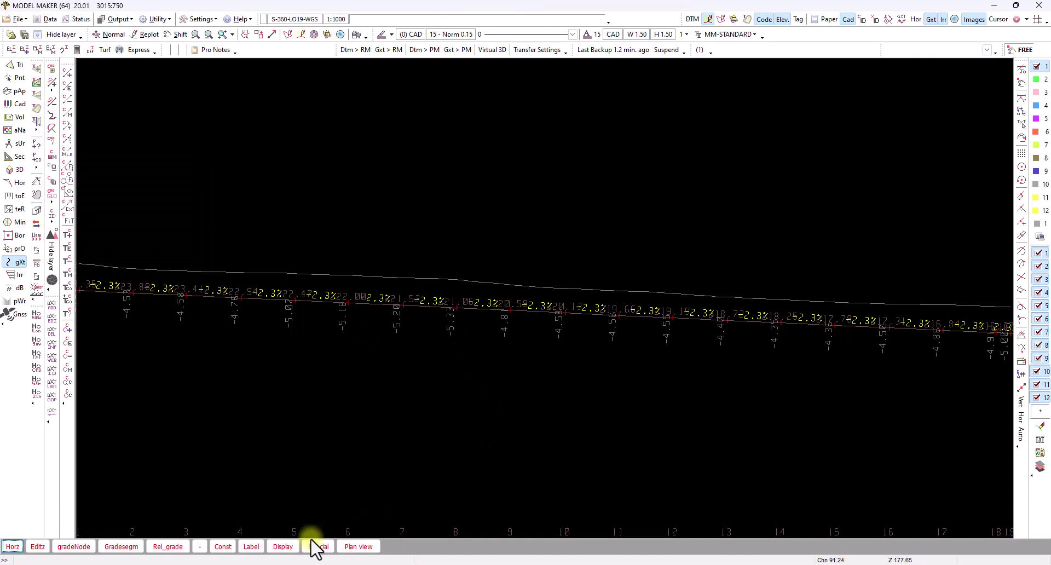
- Turn off slope and elevation labels and label the depth difference (dz) instead
click(282, 546)
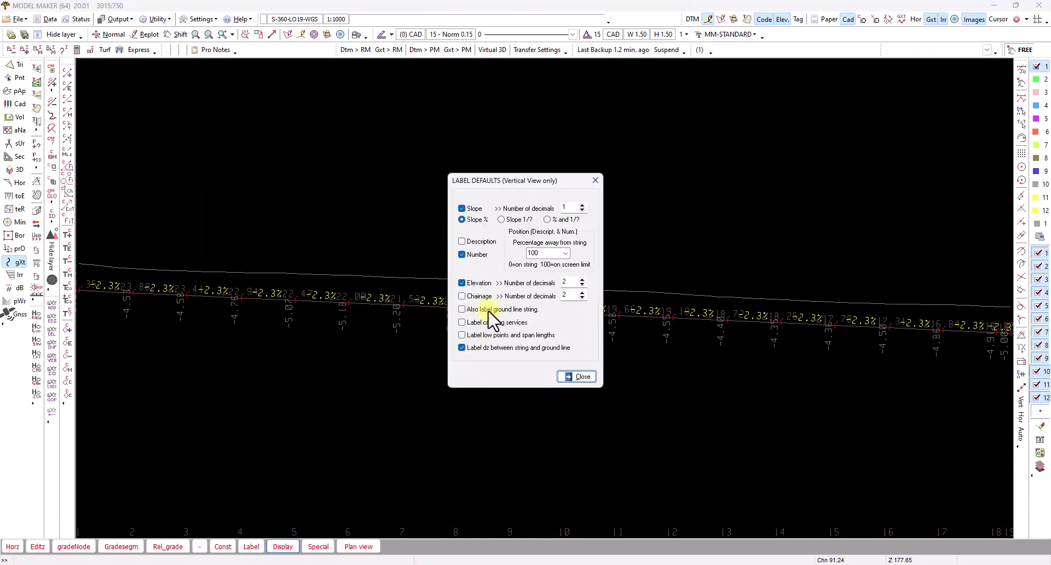
click(462, 283)
click(461, 208)
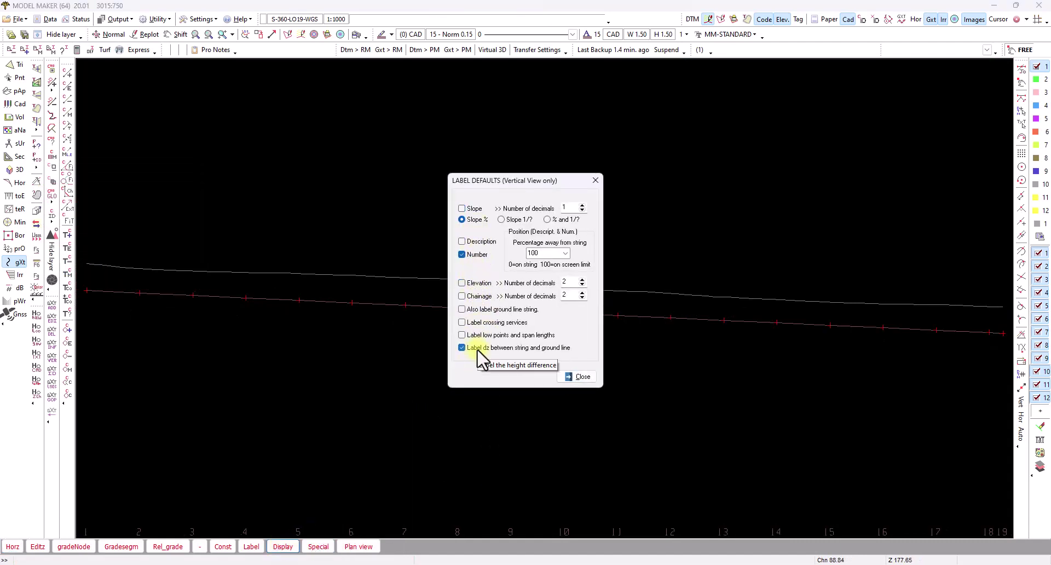
click(577, 377)
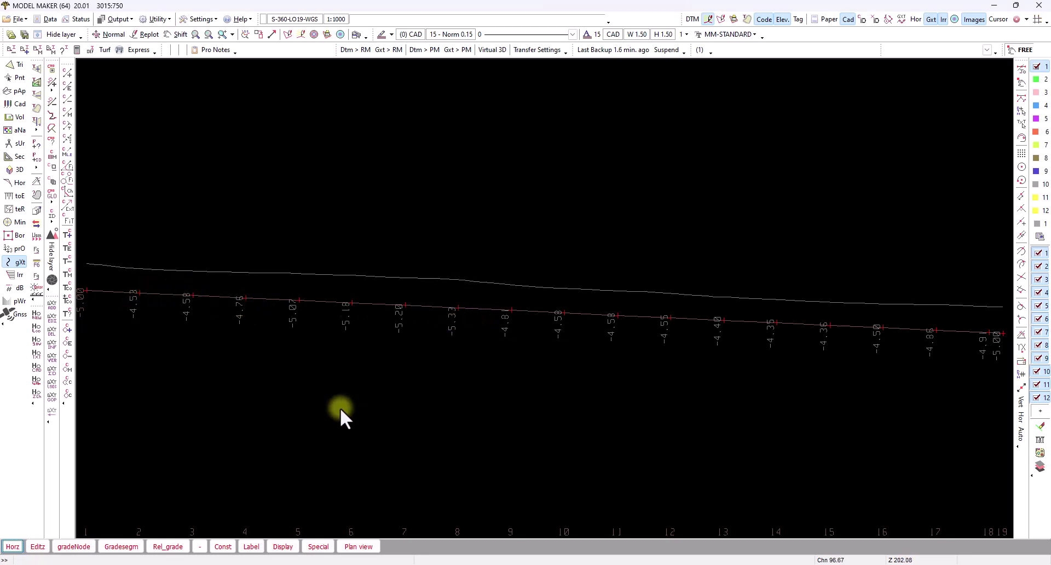
- Name node 3 VB and set its elevation to 222
click(38, 546)
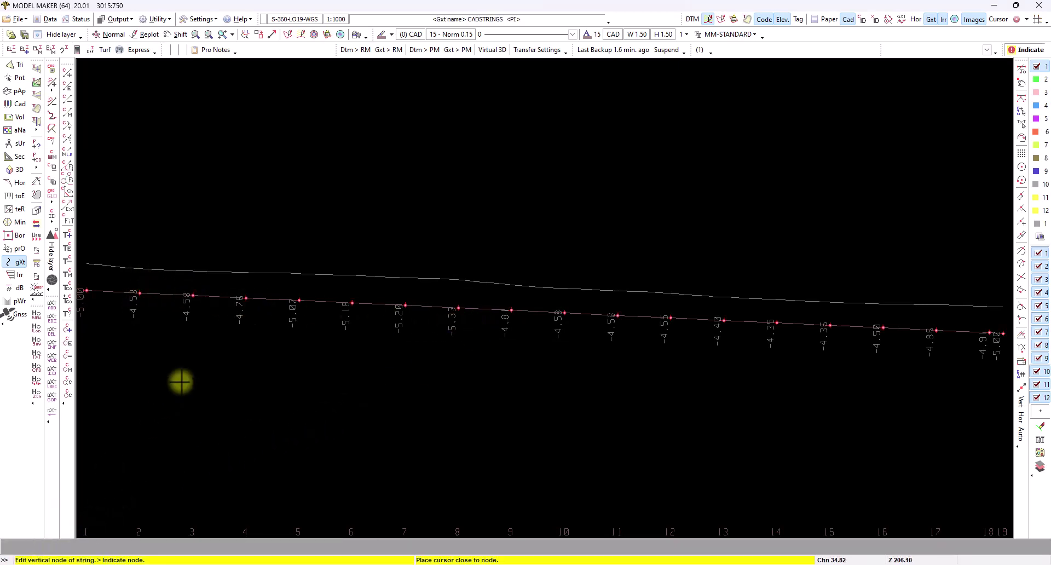
click(190, 295)
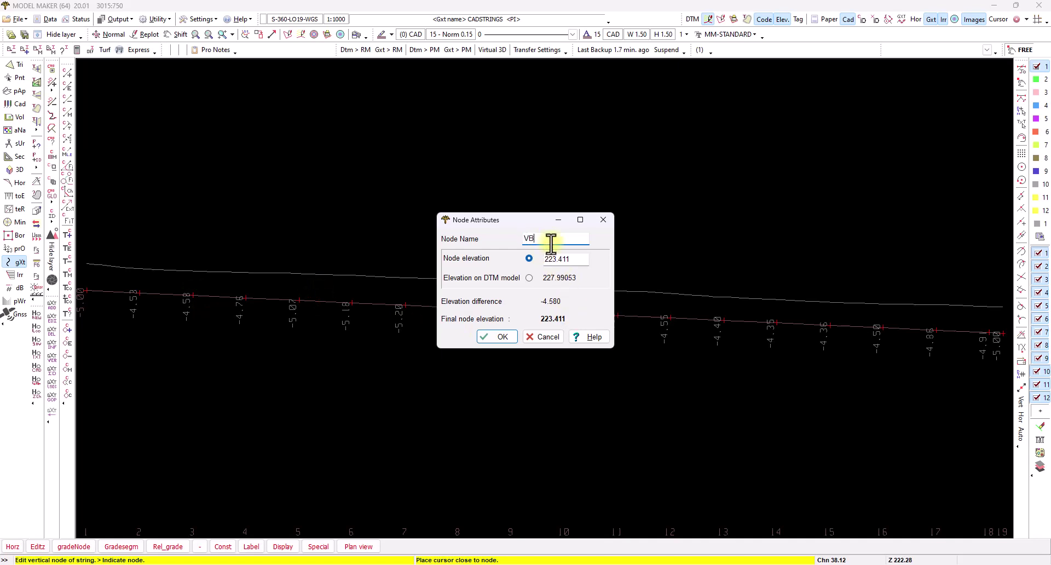
click(529, 278)
click(512, 336)
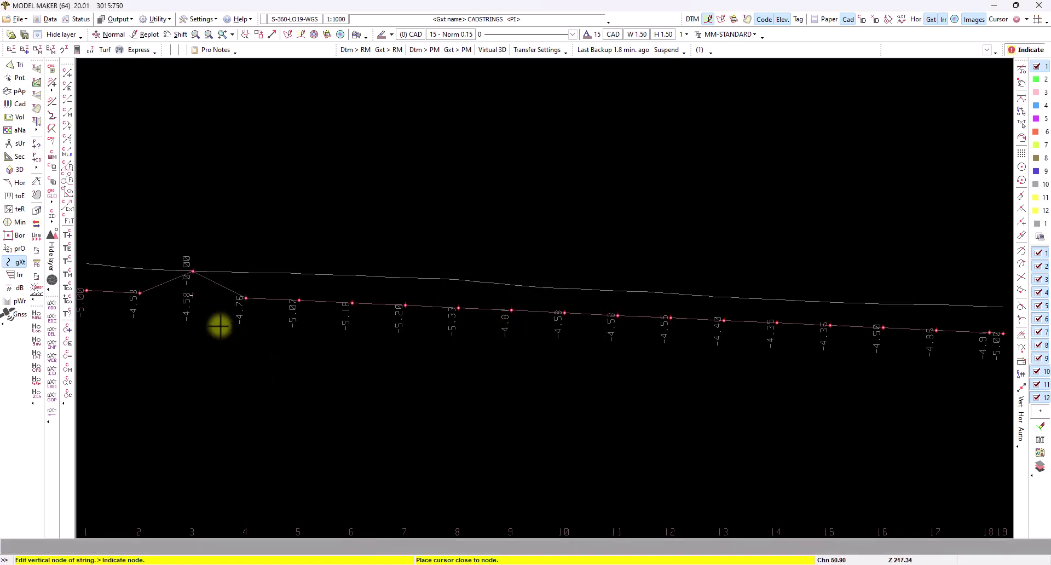
click(191, 269)
click(542, 262)
drag(580, 265, 557, 264)
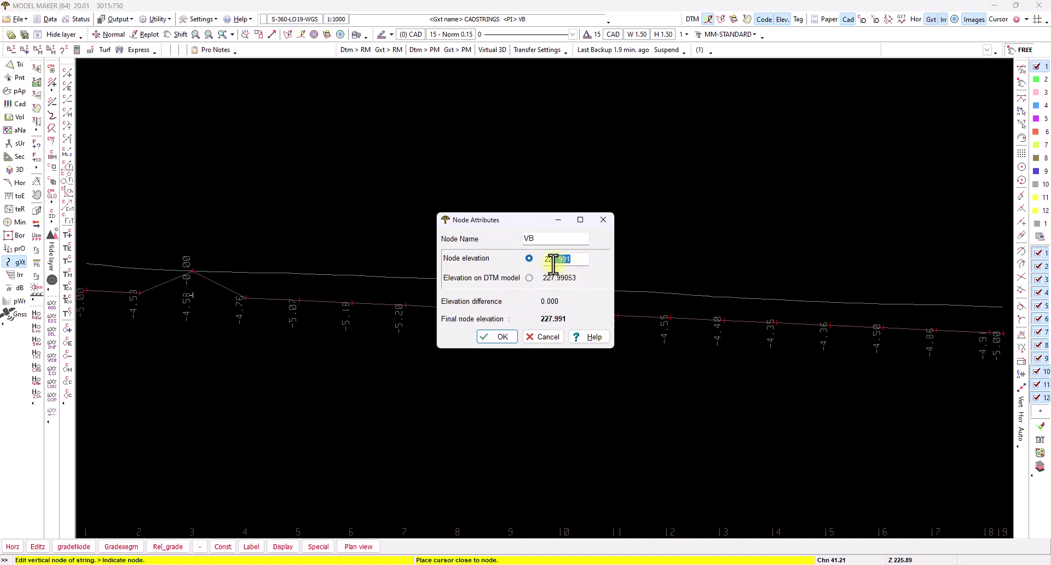
text(222)
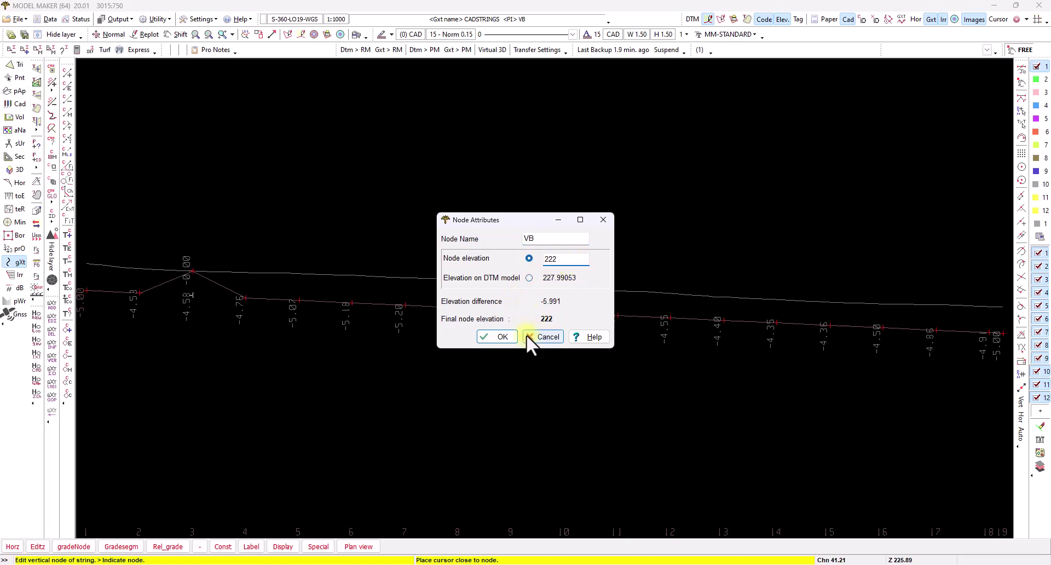
click(501, 338)
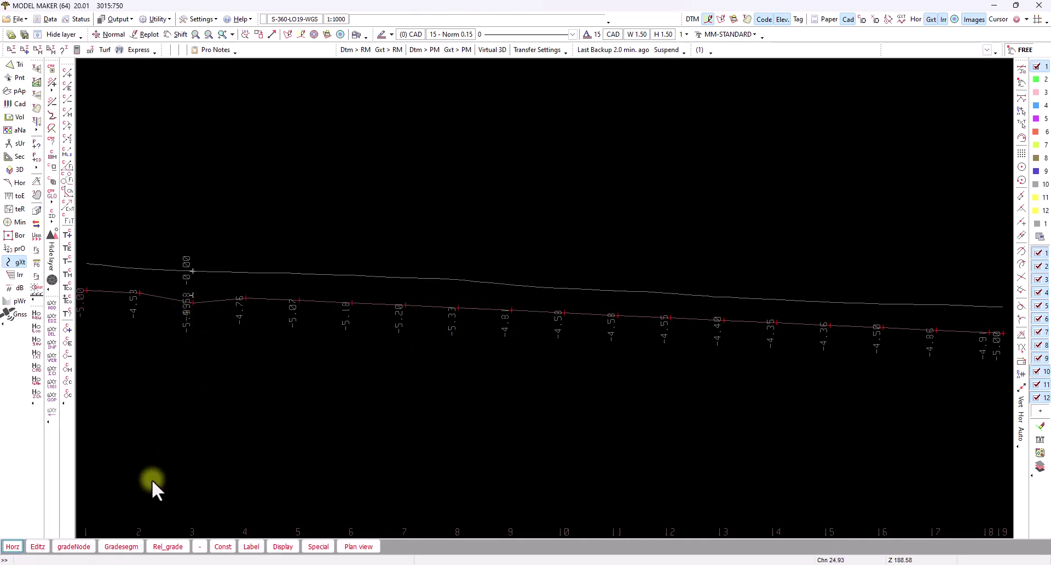
- Grade the string evenly between nodes 3 and 7
click(74, 546)
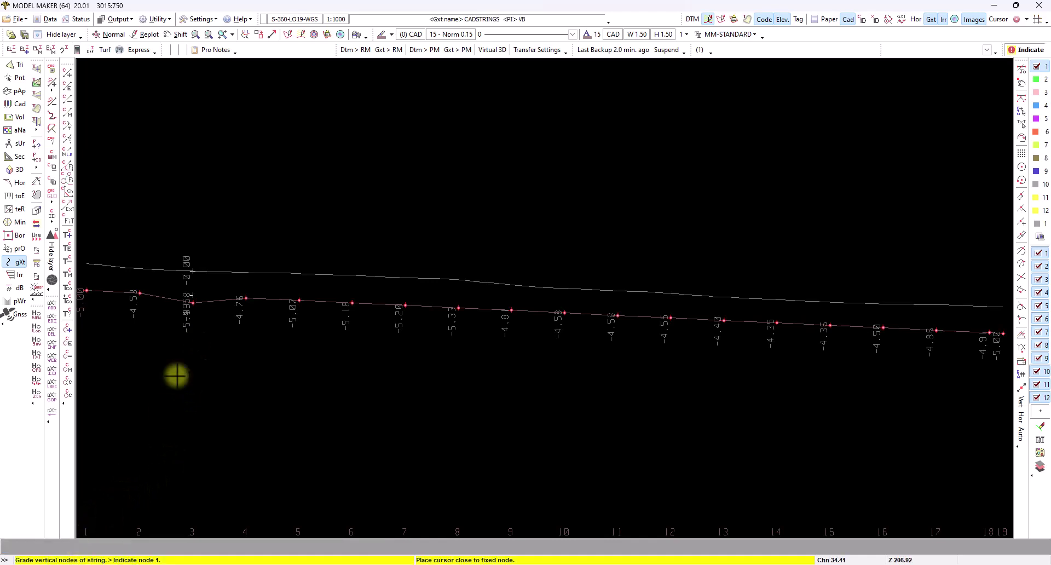
click(193, 303)
click(407, 306)
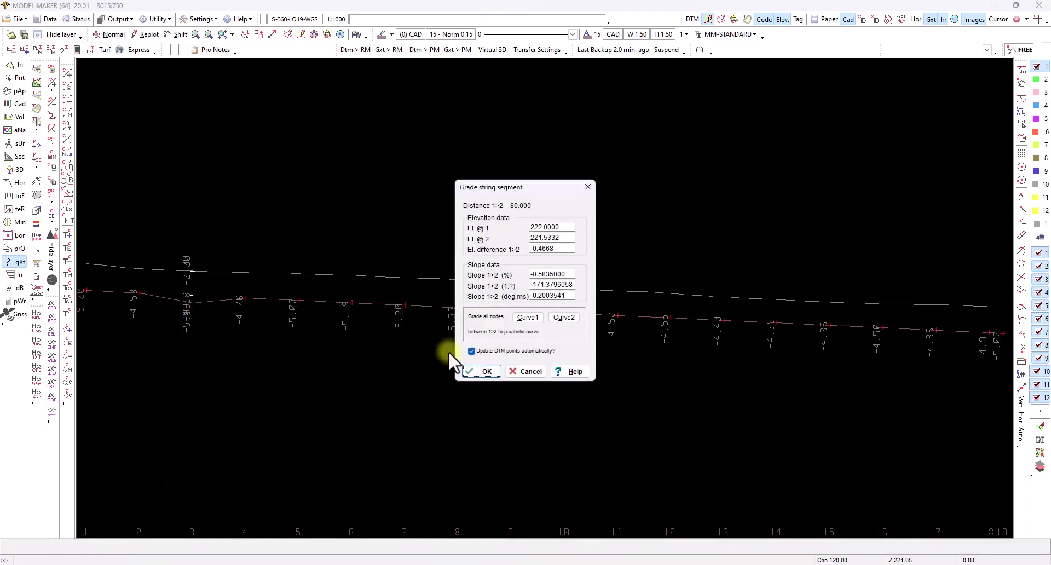
click(479, 372)
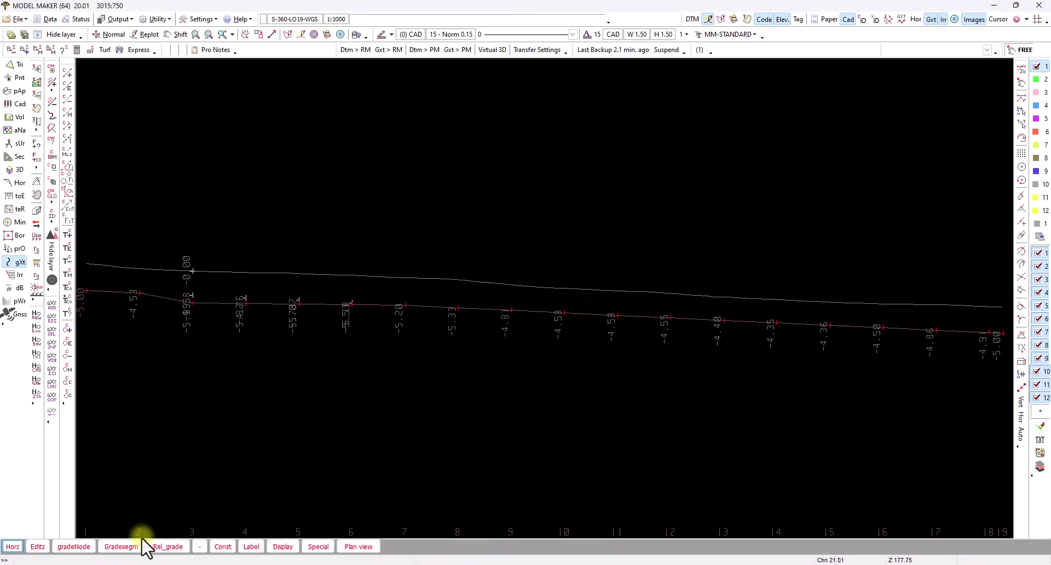
- Regrade the first segment after node 3 with a new Slope 1>2 percentage
click(141, 543)
click(294, 308)
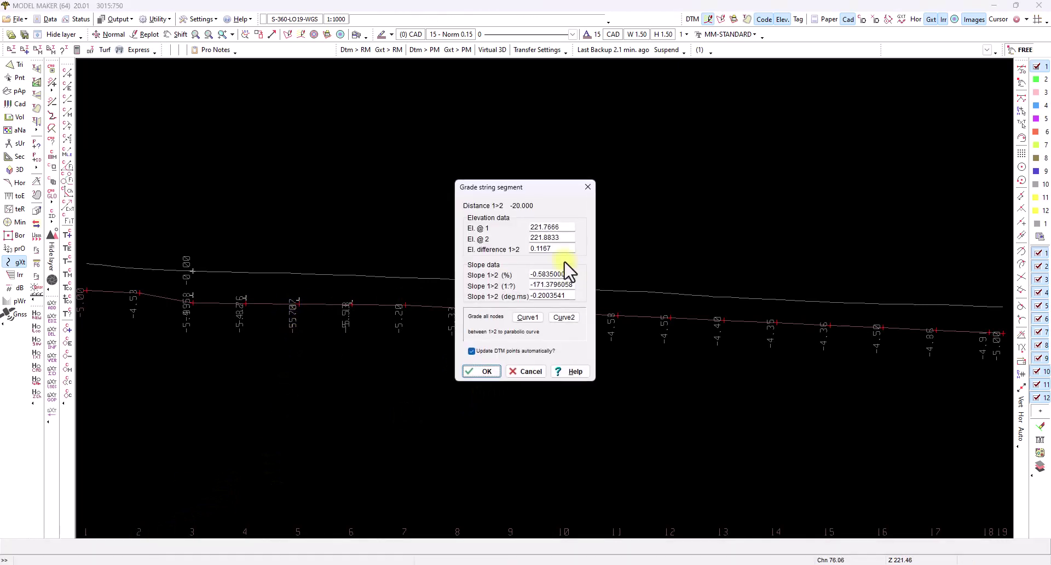
drag(566, 275, 539, 276)
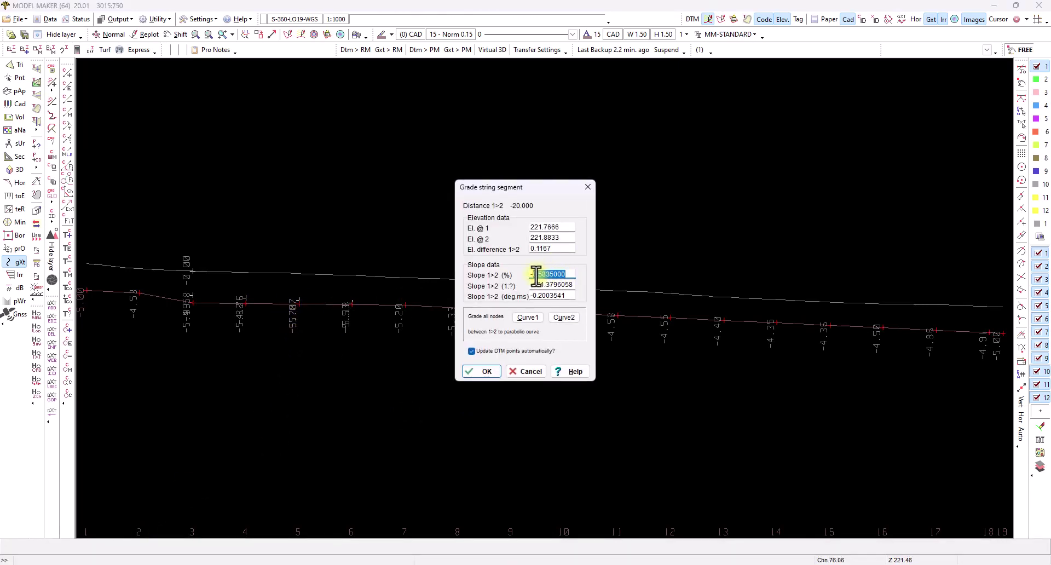
text(167)
key(BackSpace)
text(5)
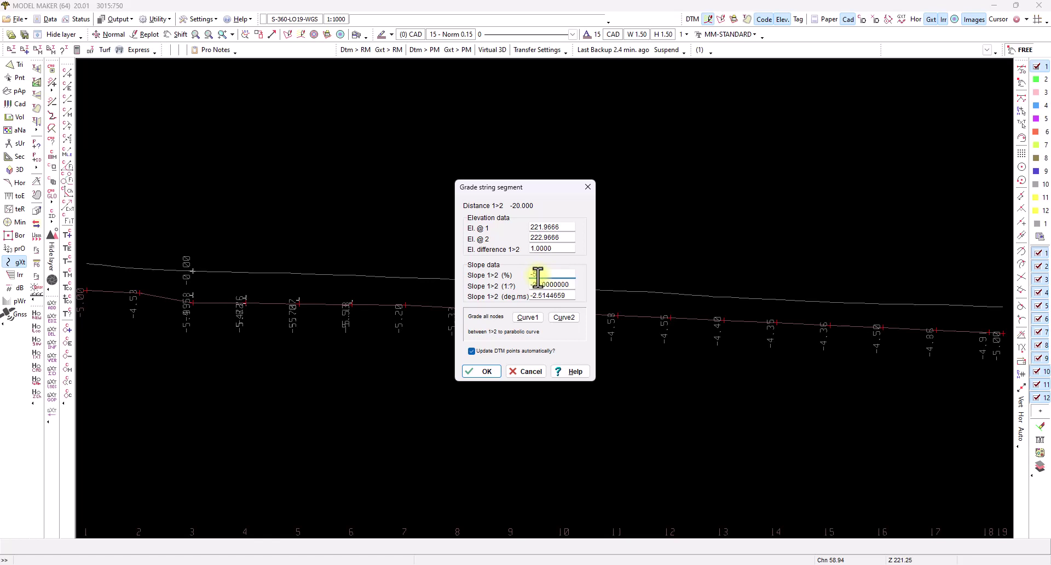
click(477, 372)
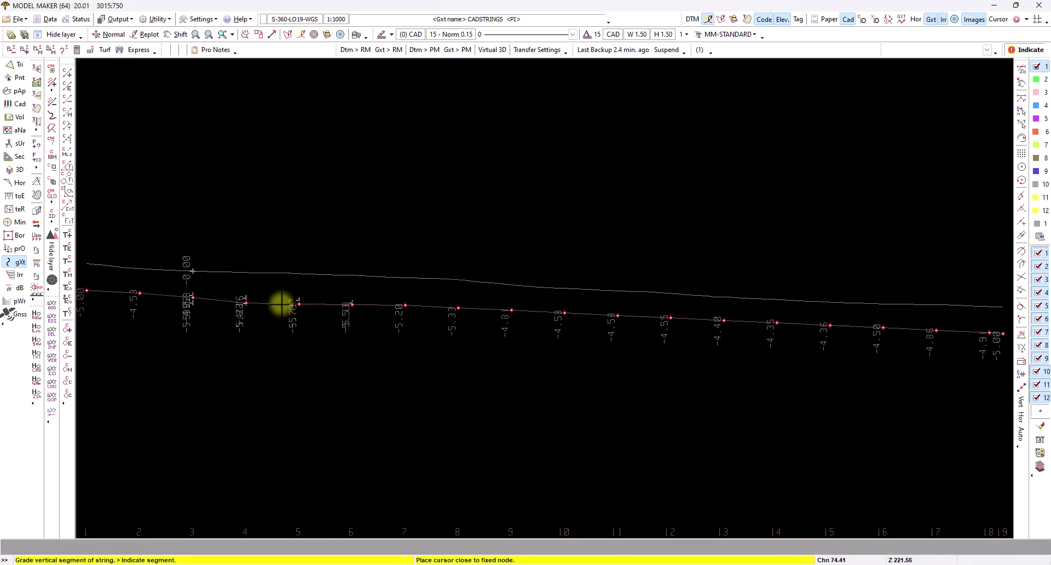
- Regrade the following segments near nodes 3 and 4 with revised slopes
click(233, 303)
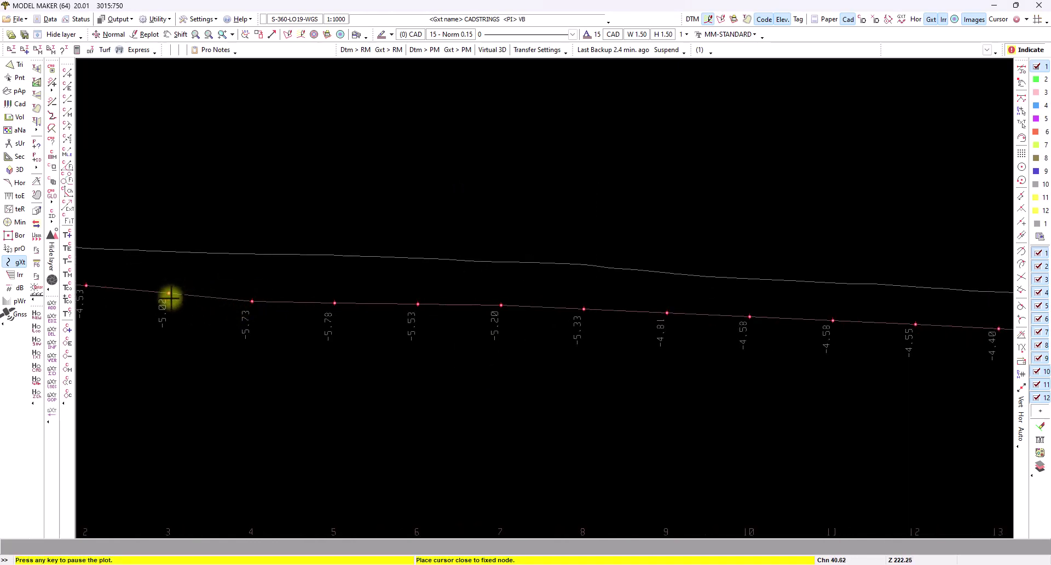
click(245, 303)
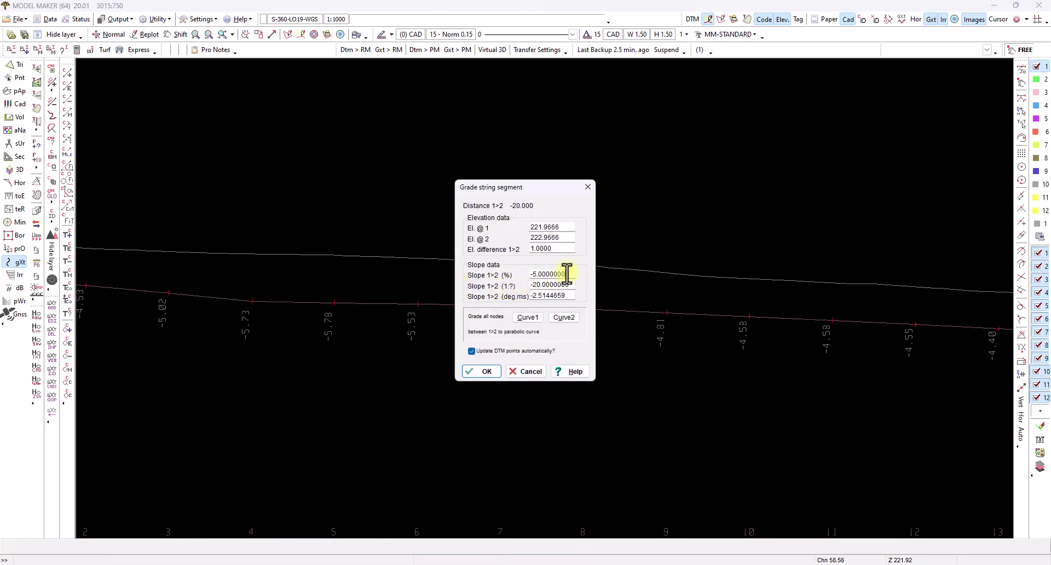
drag(564, 274, 534, 272)
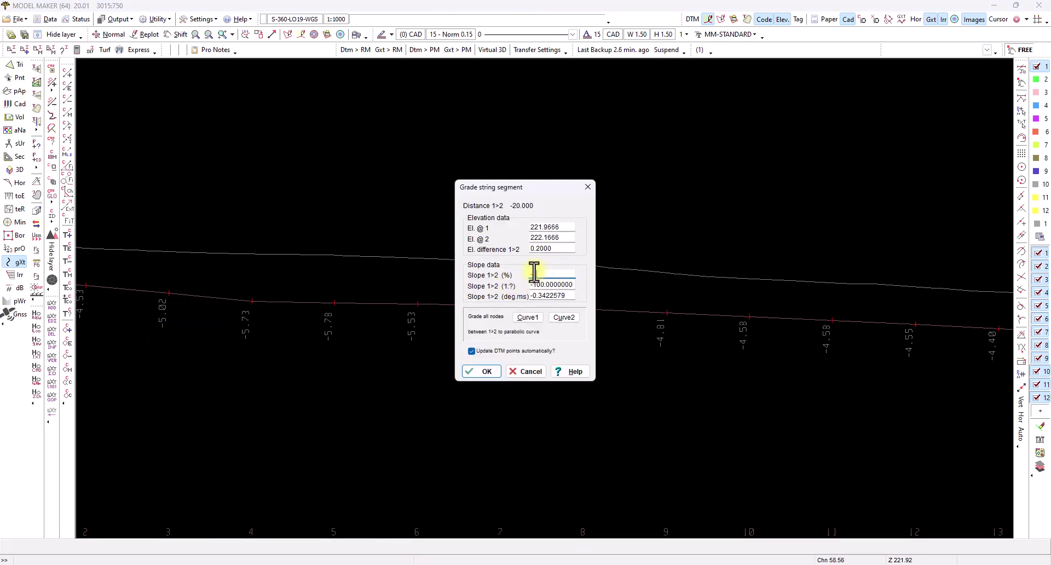
click(496, 371)
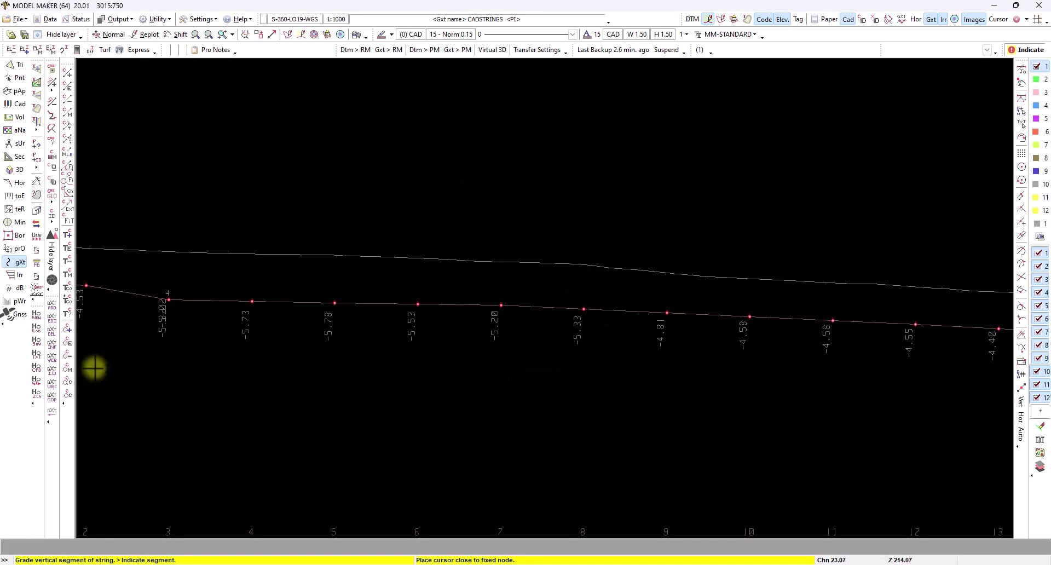
click(169, 299)
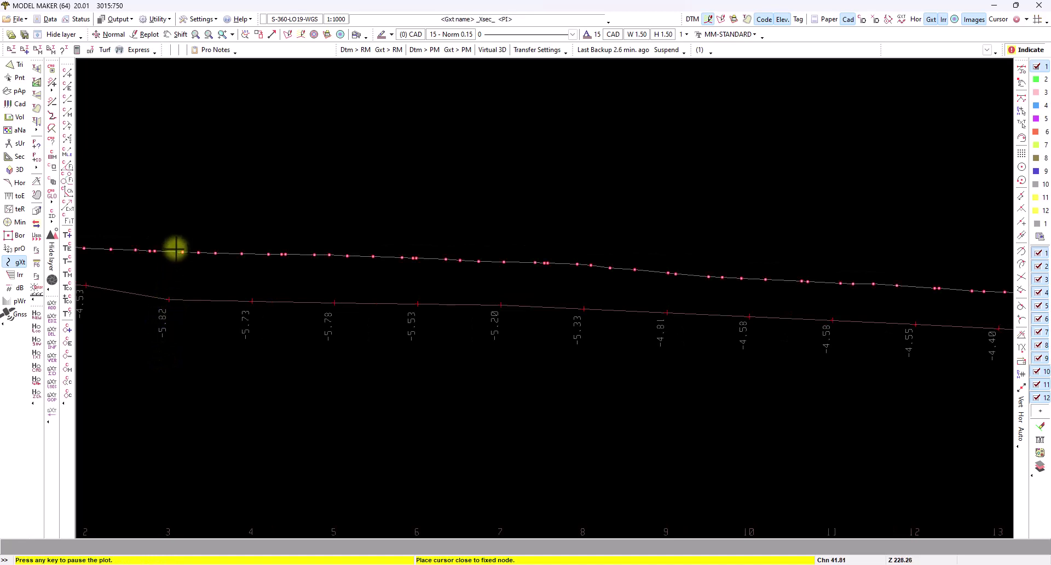
- Use the special string commands to switch between the upper CADSTRINGS and ground strings
key(Escape)
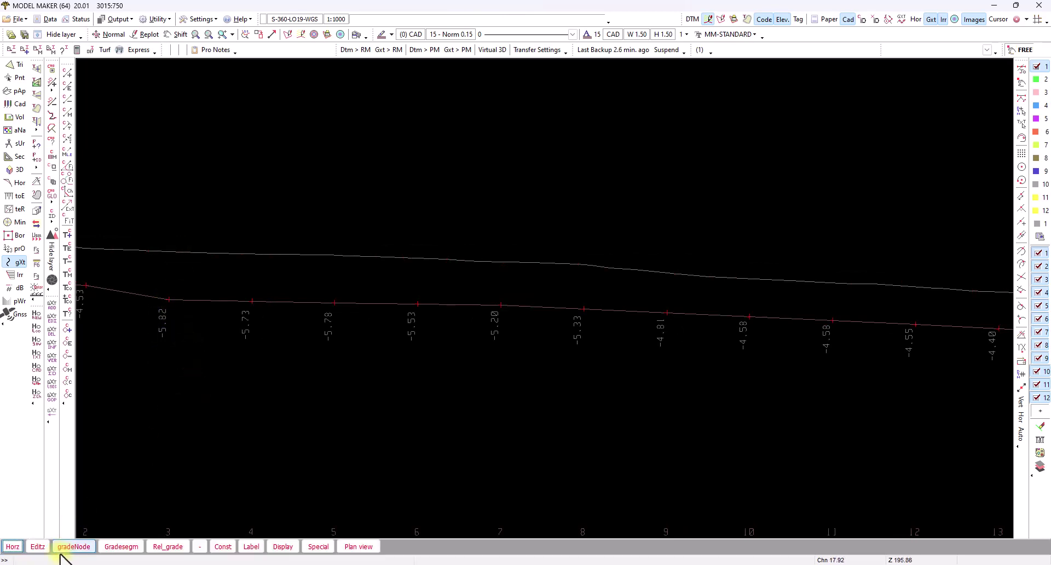
click(318, 547)
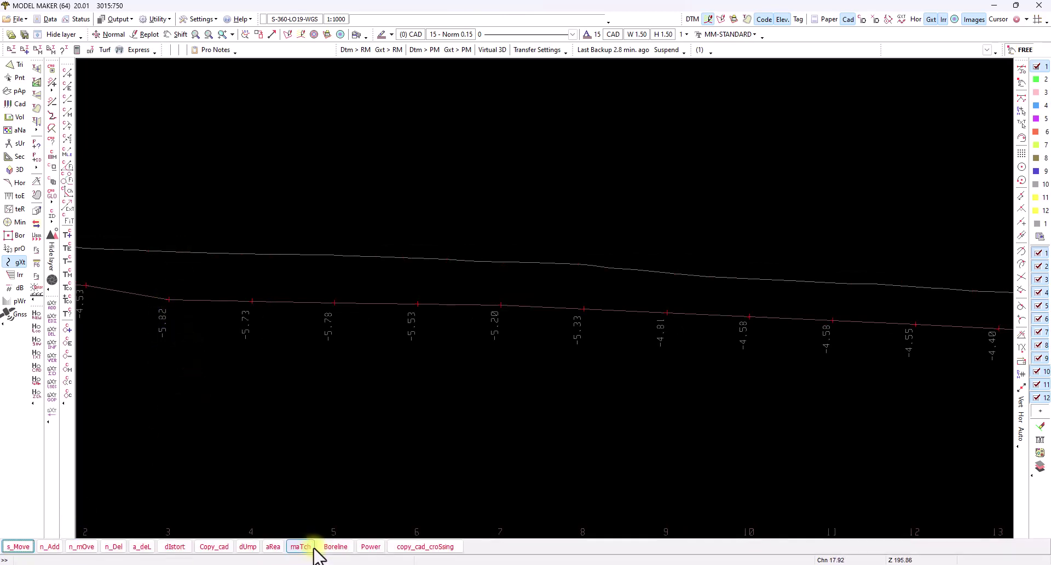
click(27, 547)
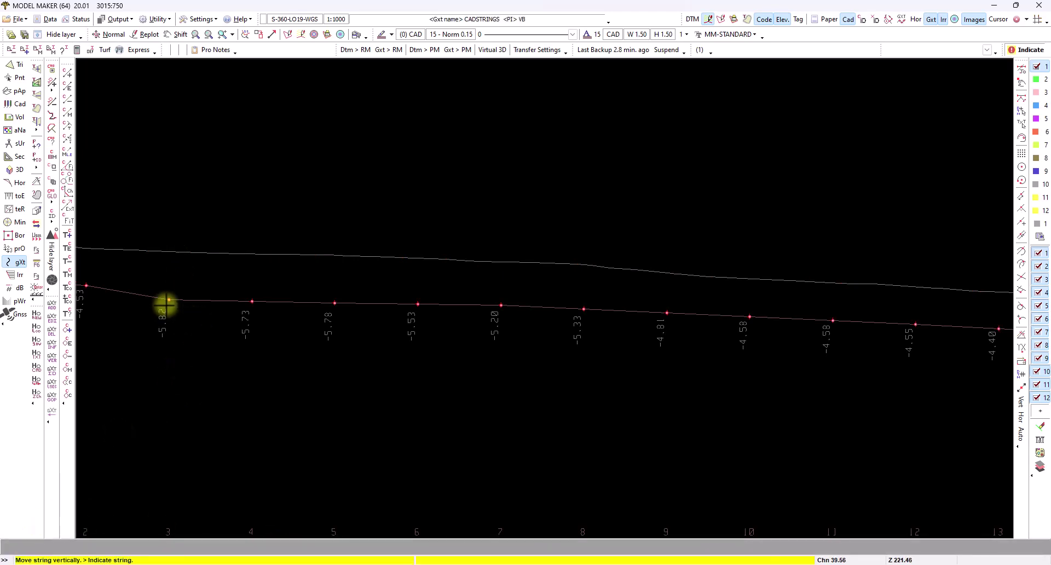
click(176, 221)
click(196, 251)
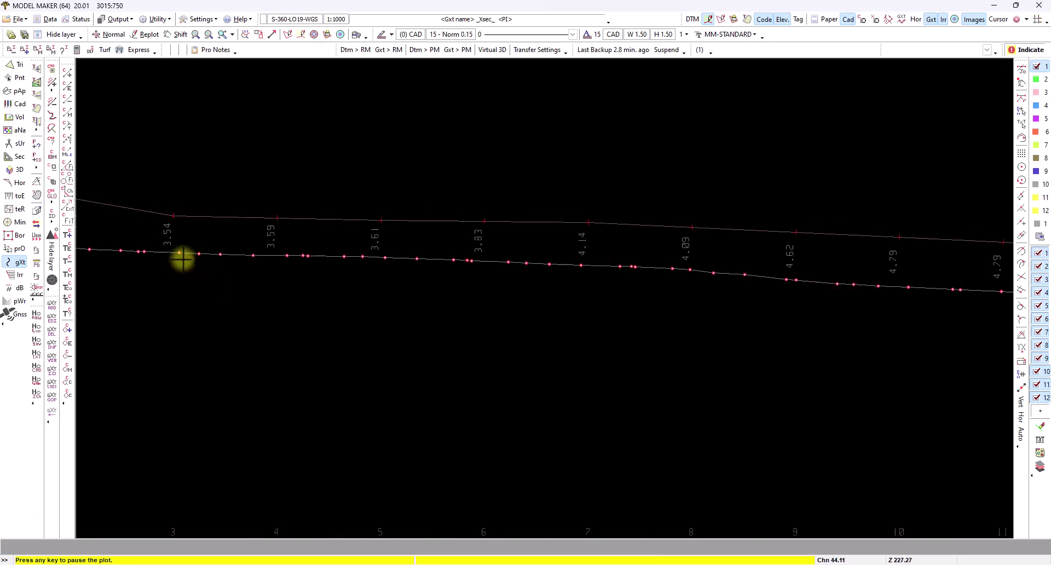
click(170, 219)
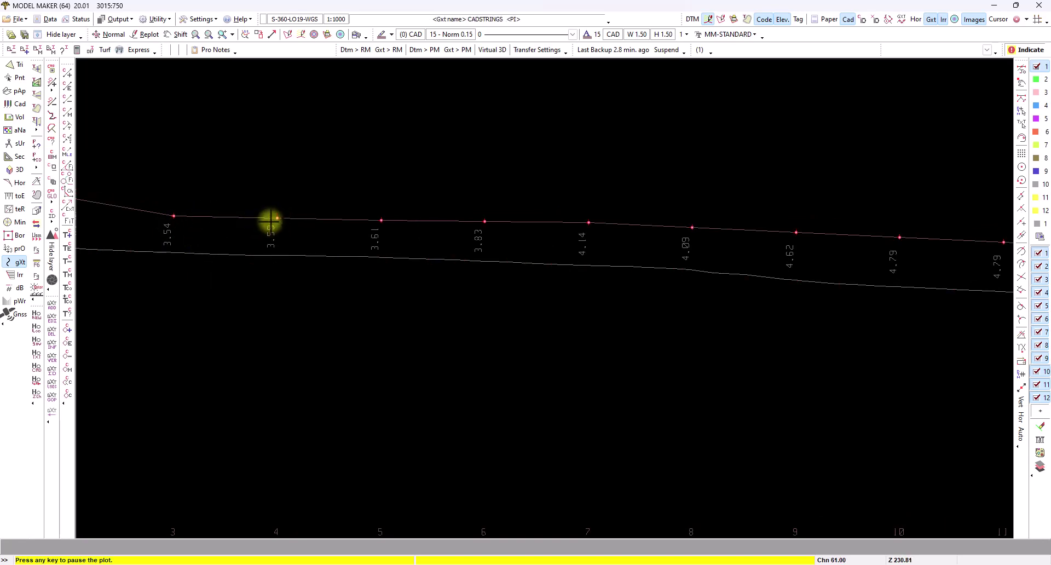
click(271, 255)
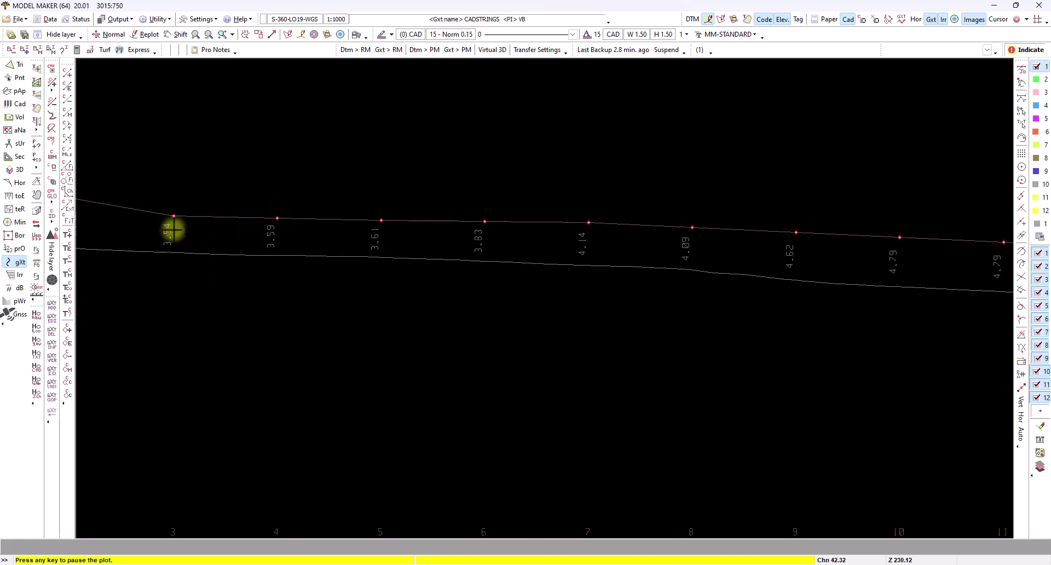
key(Escape)
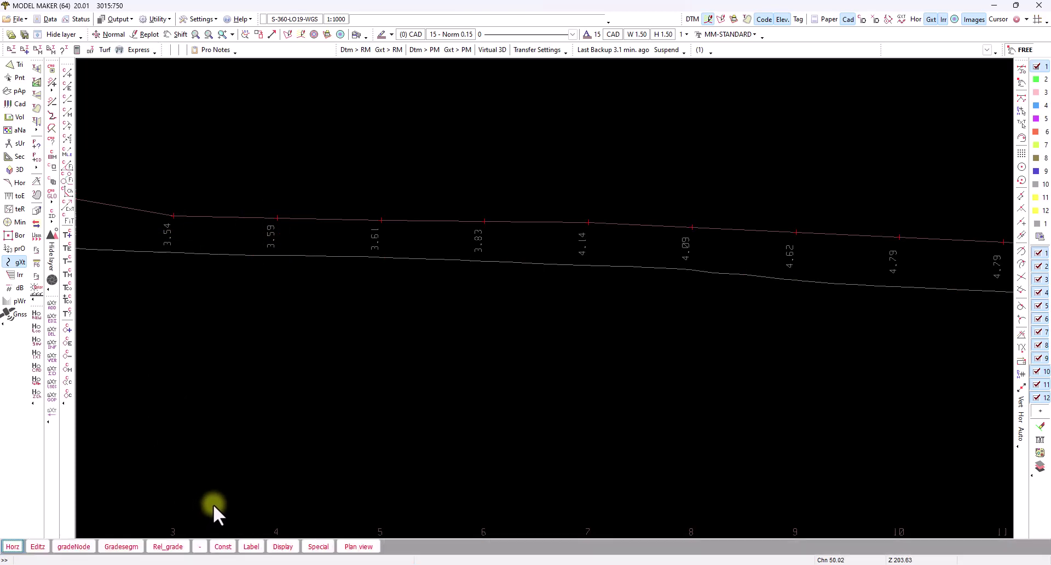
- Add a constant elevation to nodes 1–19 of the upper string, bringing it near ground
click(223, 546)
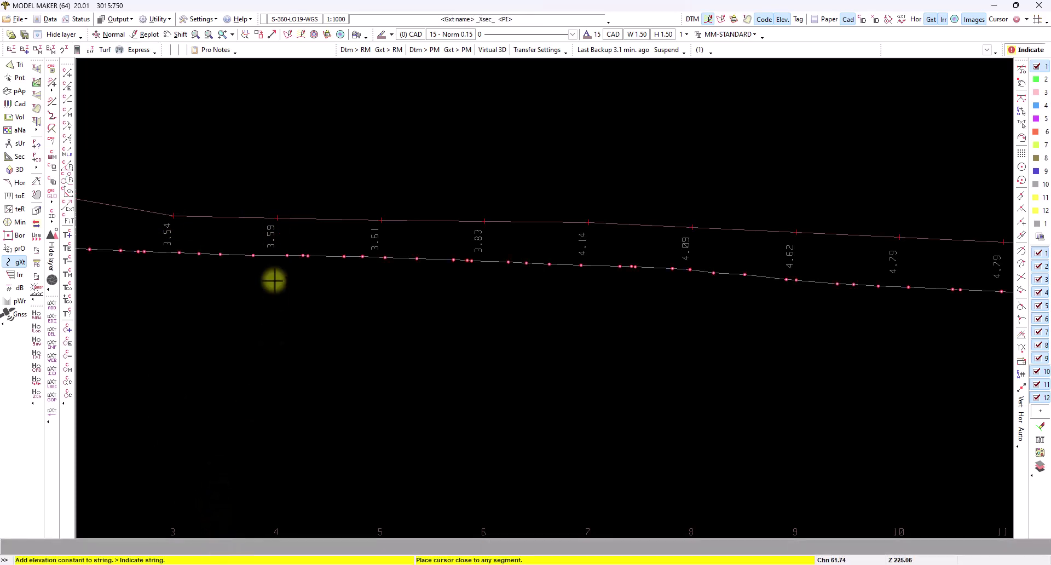
click(265, 218)
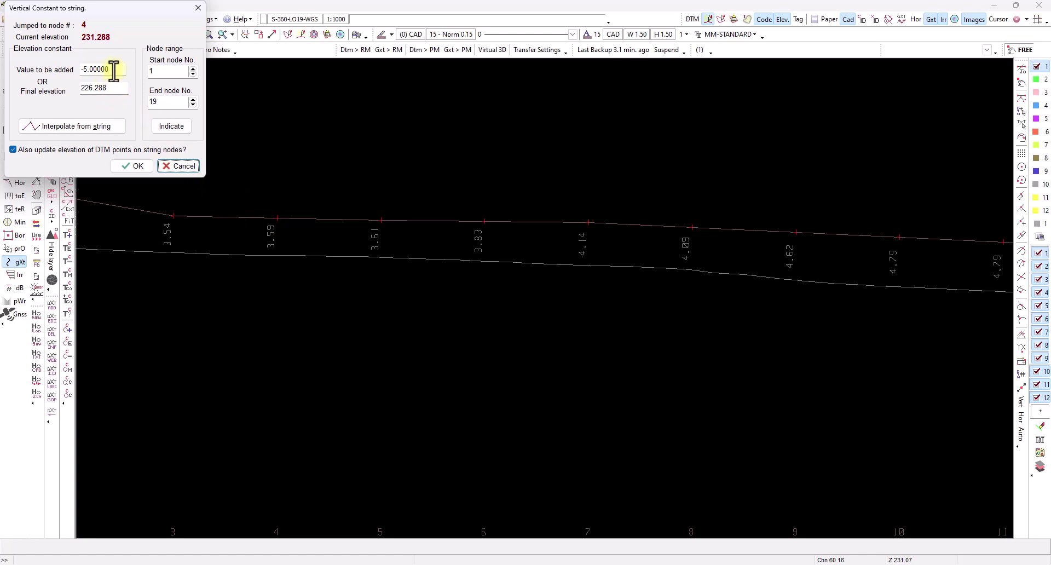
drag(115, 69, 81, 68)
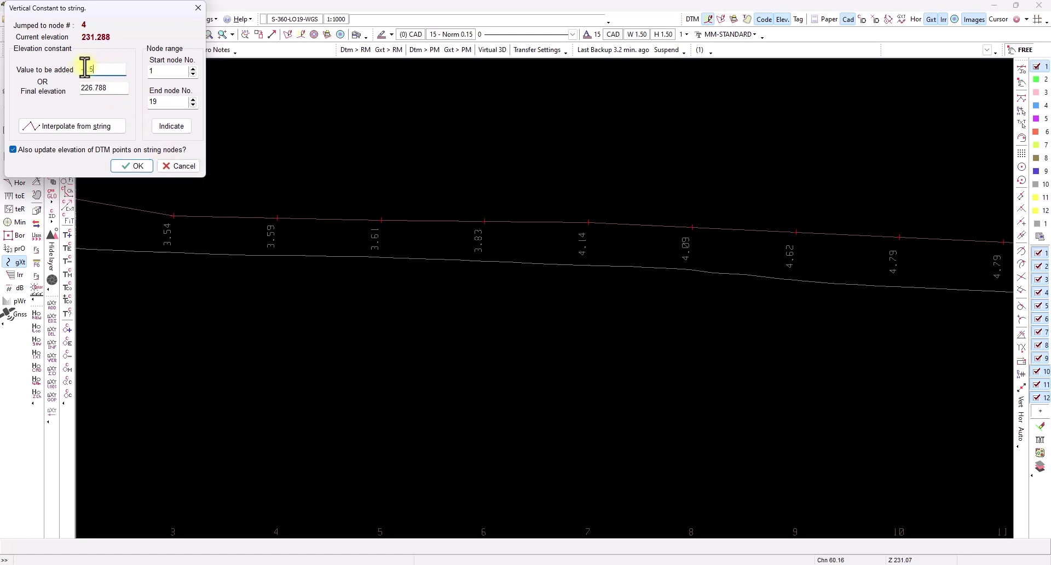
click(138, 166)
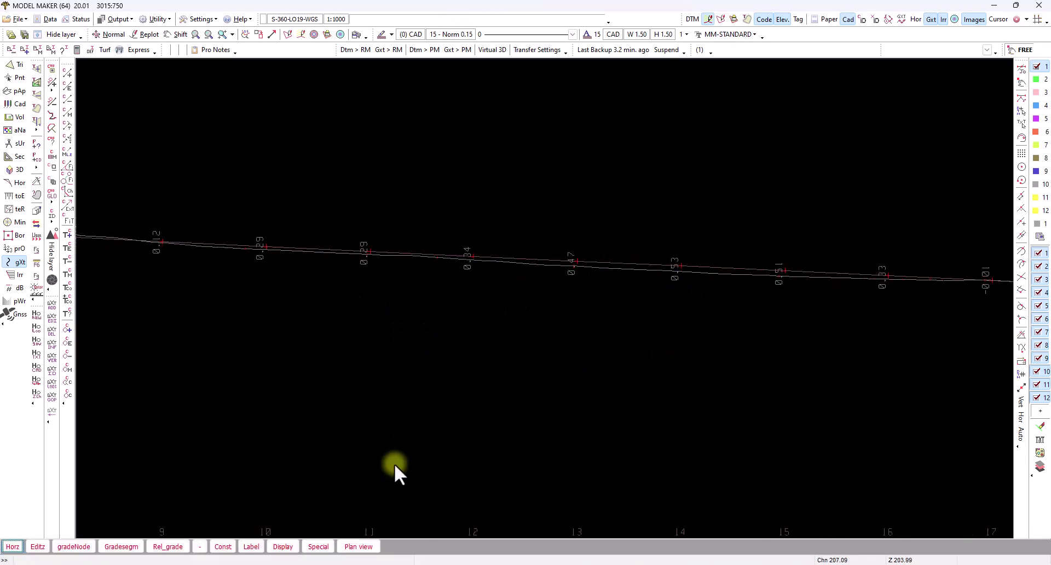
- Turn on elevation, low point and slope labels and turn off depth labels on the profile
click(280, 547)
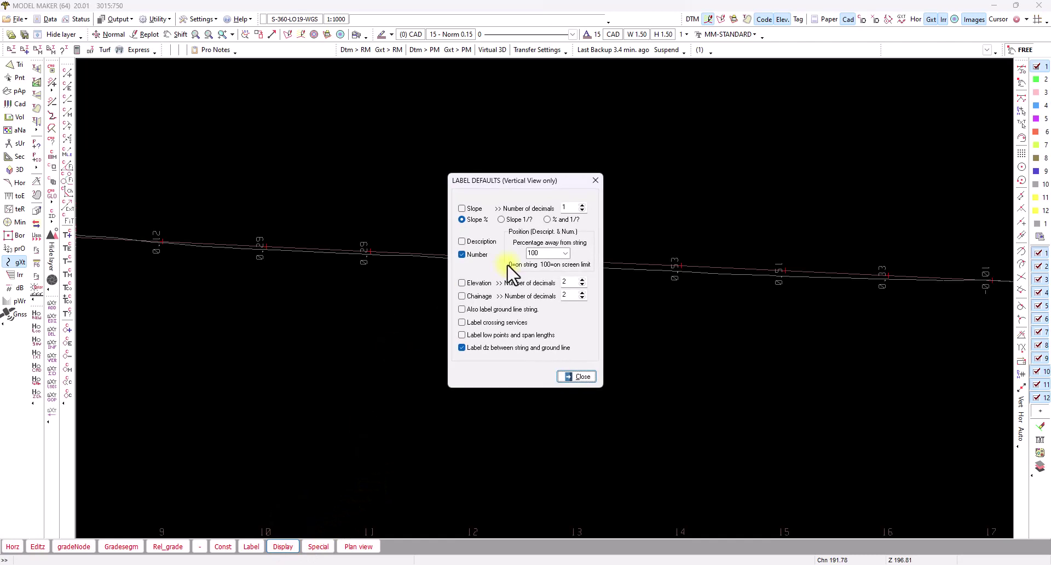
click(461, 283)
click(468, 348)
click(462, 335)
click(461, 209)
click(561, 375)
scroll(462, 270, up, 2)
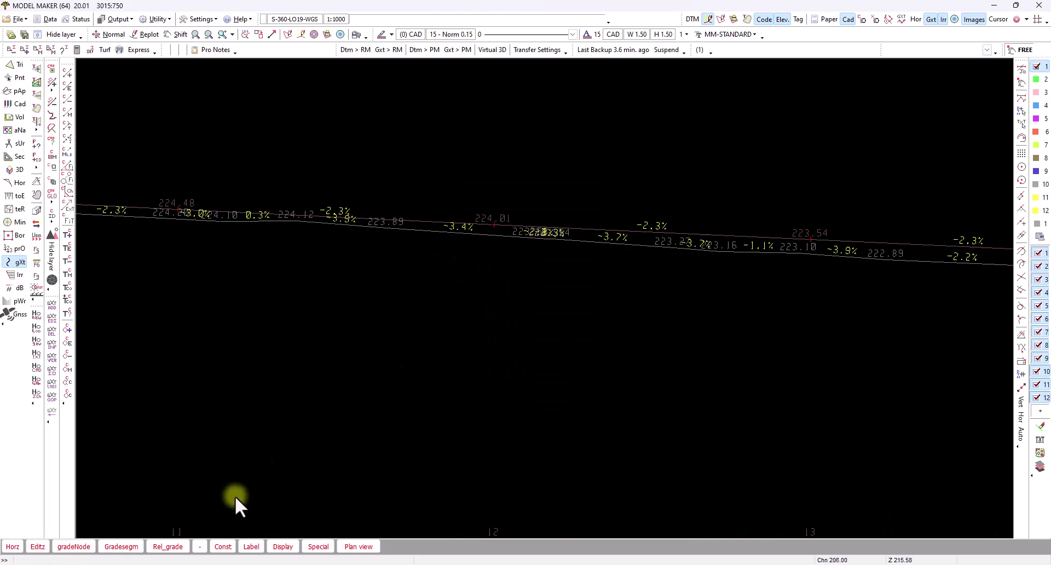
- Turn off the ground line string labels as well
click(298, 546)
click(462, 310)
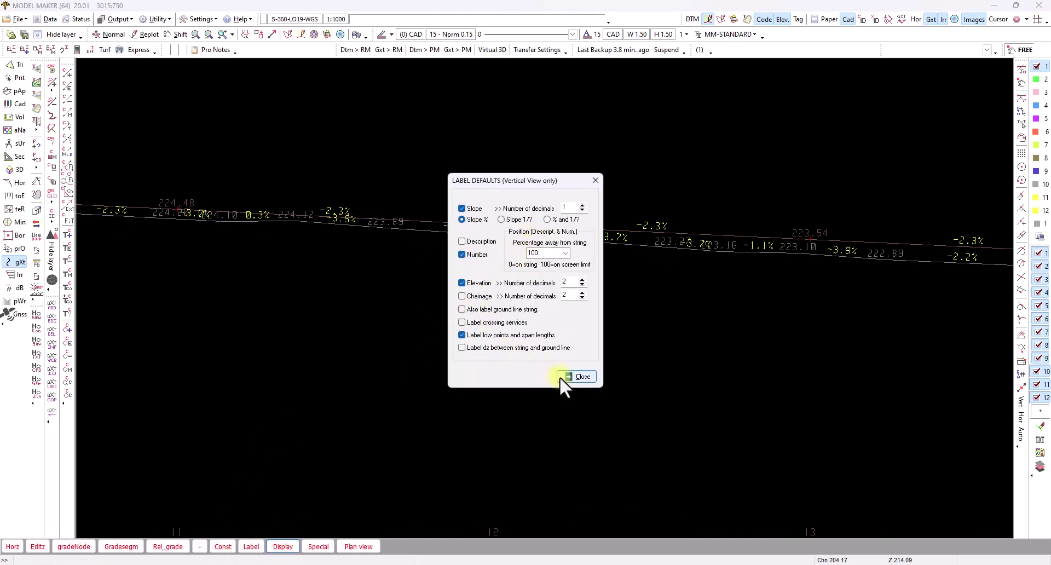
click(577, 377)
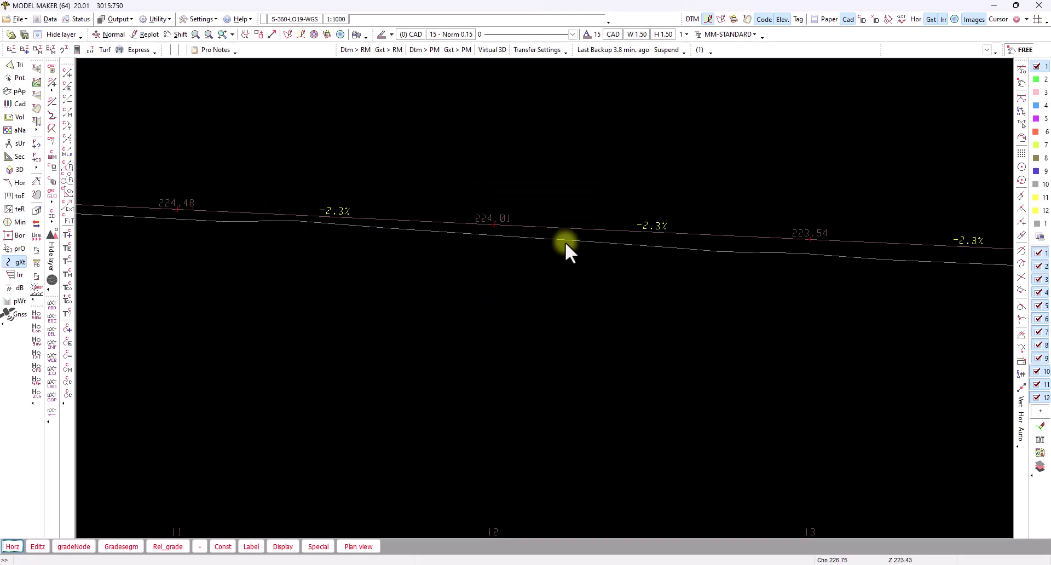
- Regrade the segment after node 10 with an elevation difference of -2.5, giving -14.8%
scroll(498, 261, down, 2)
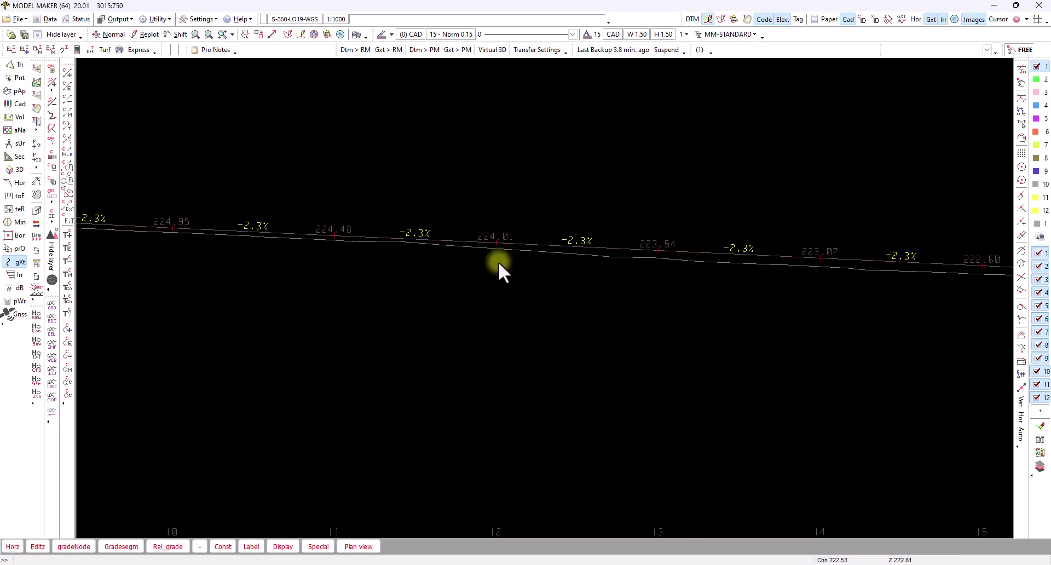
click(82, 546)
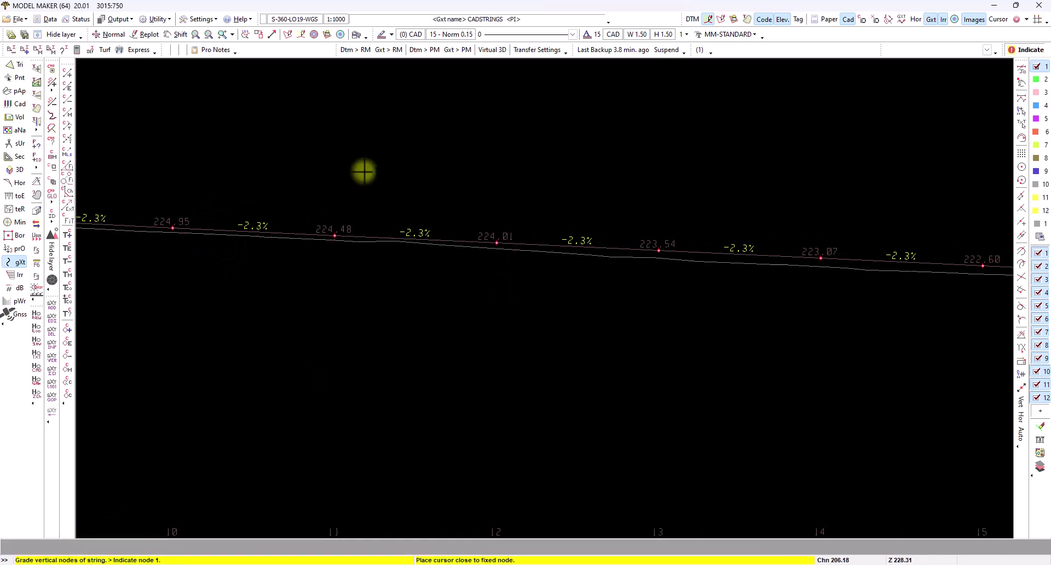
click(340, 233)
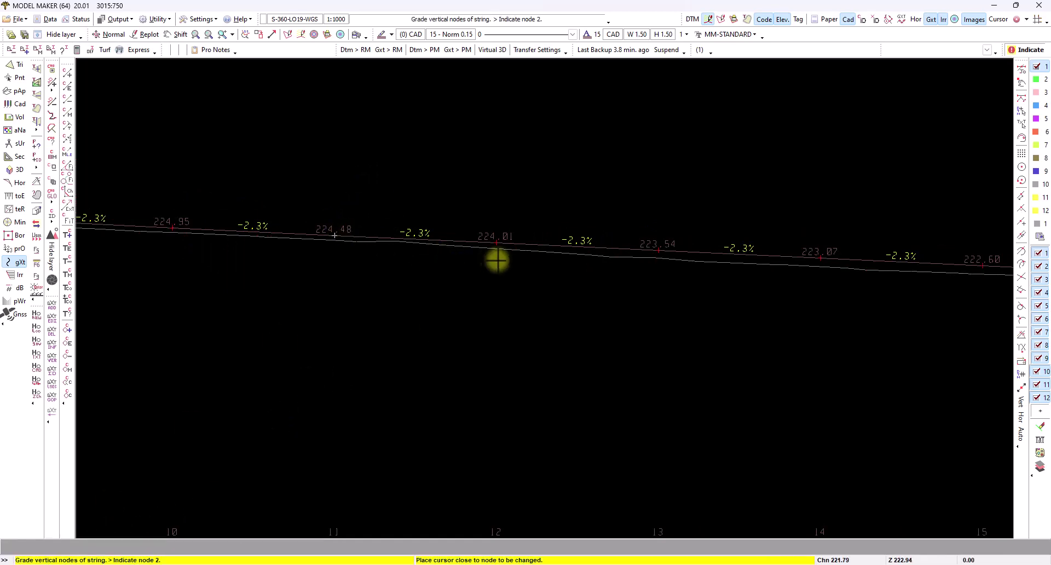
click(815, 261)
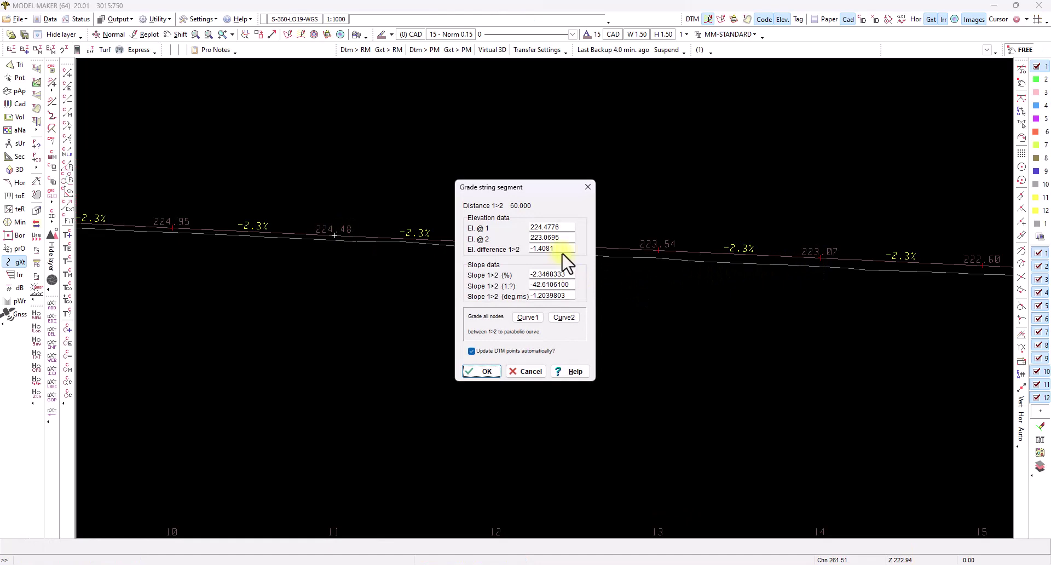
double_click(544, 248)
text(-2)
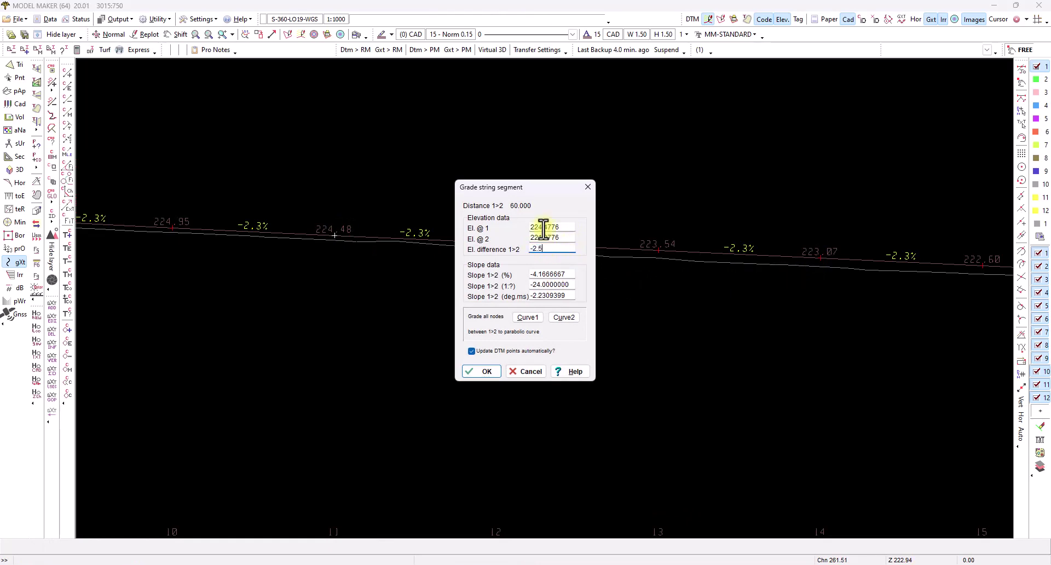
text(.5)
key(Tab)
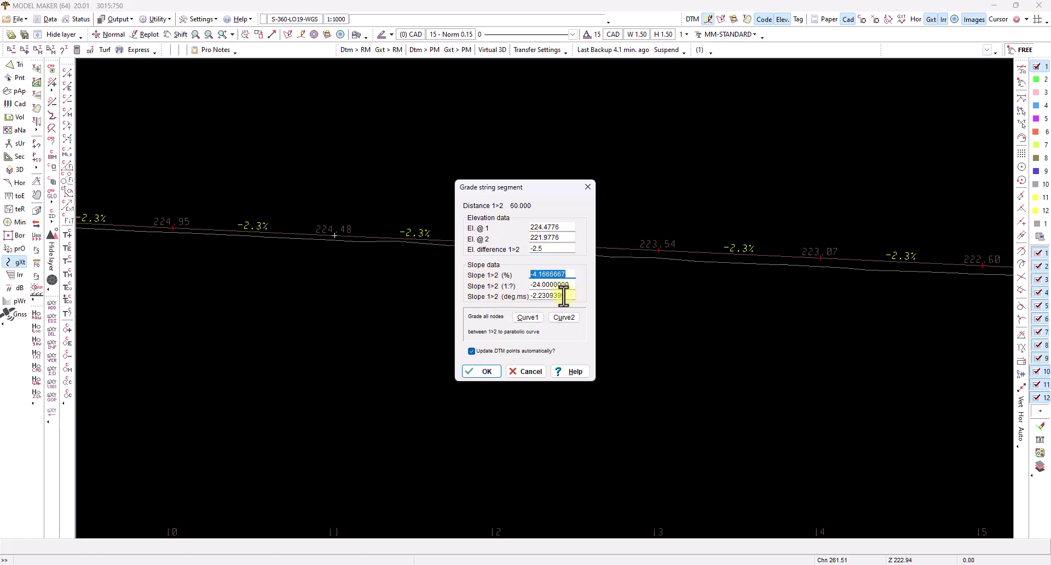
click(495, 373)
key(Escape)
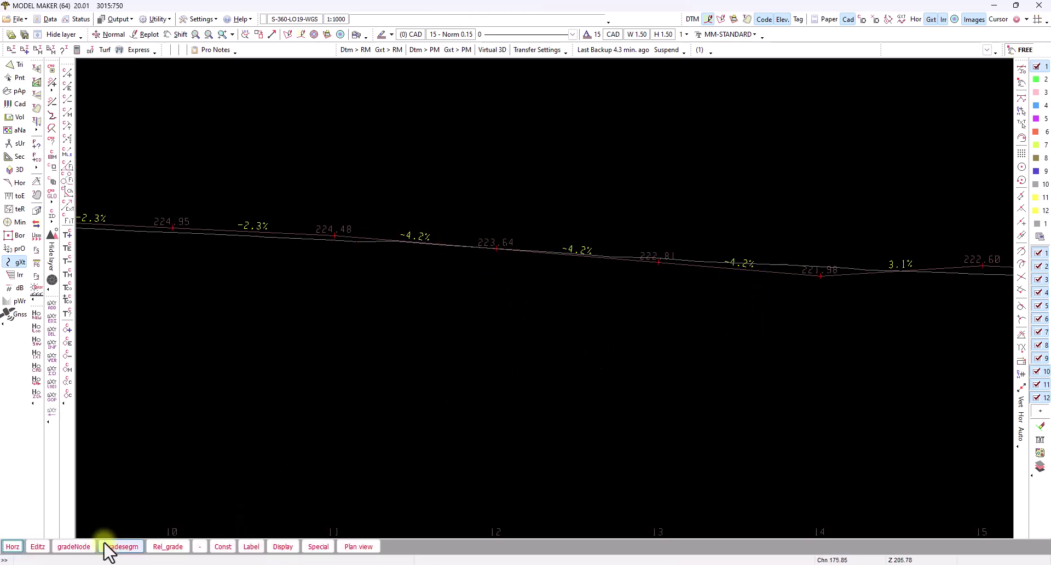
- Grade the string level at 0% slope from node 11 through node 14, at 221.98
click(82, 546)
click(821, 275)
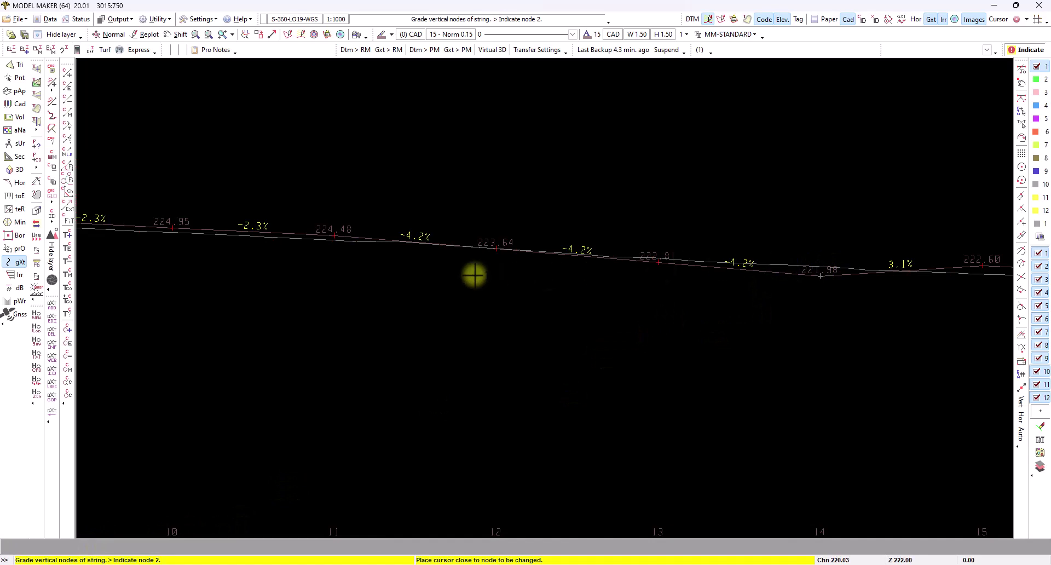
click(334, 236)
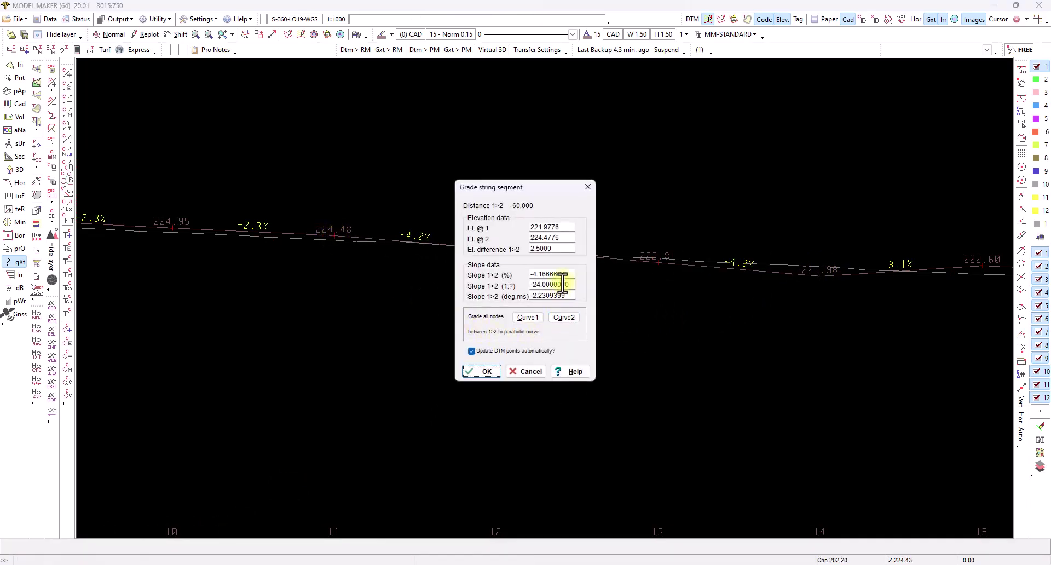
text(0)
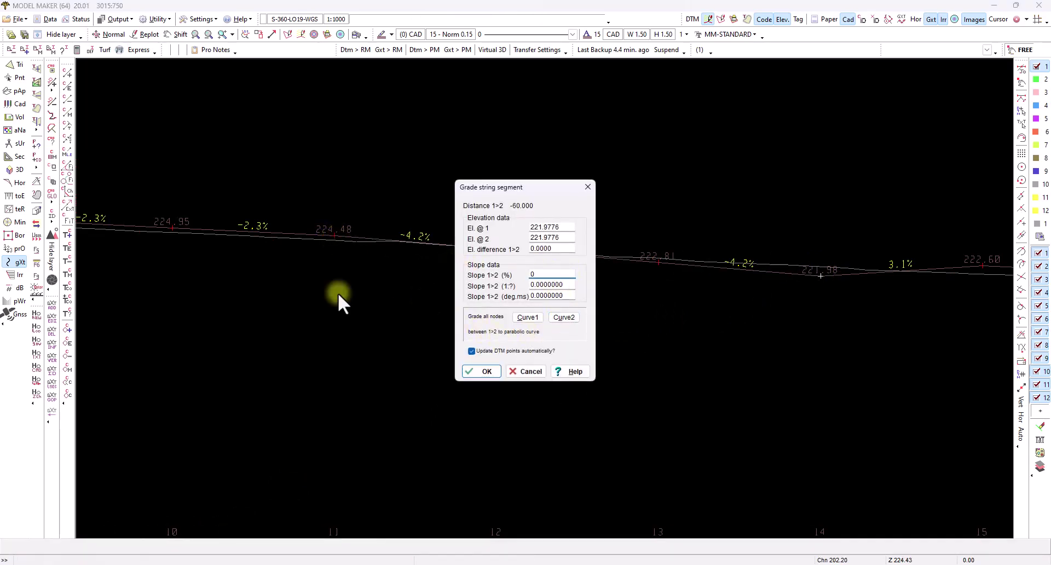
click(472, 370)
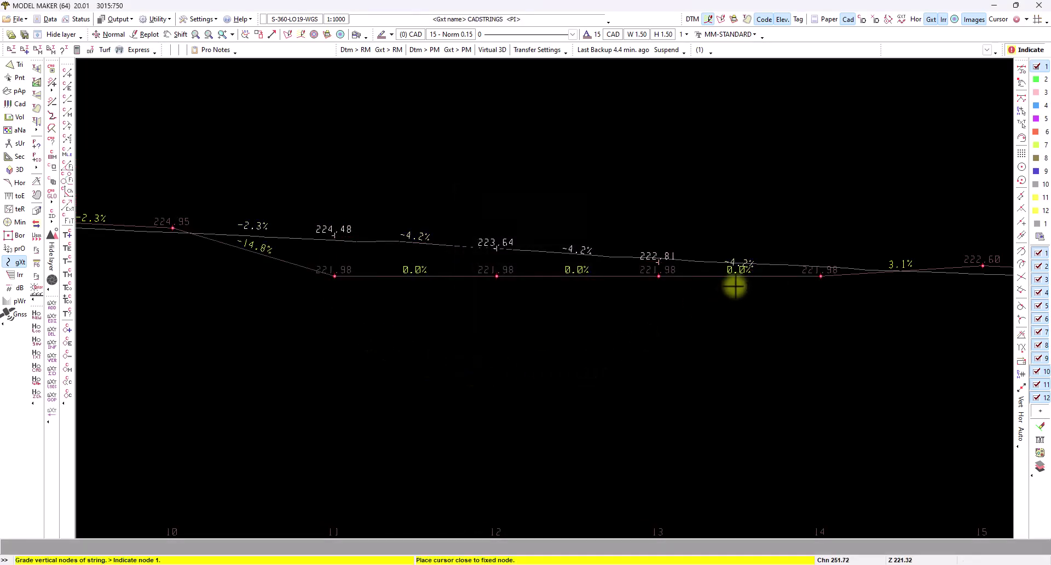
right_click(622, 305)
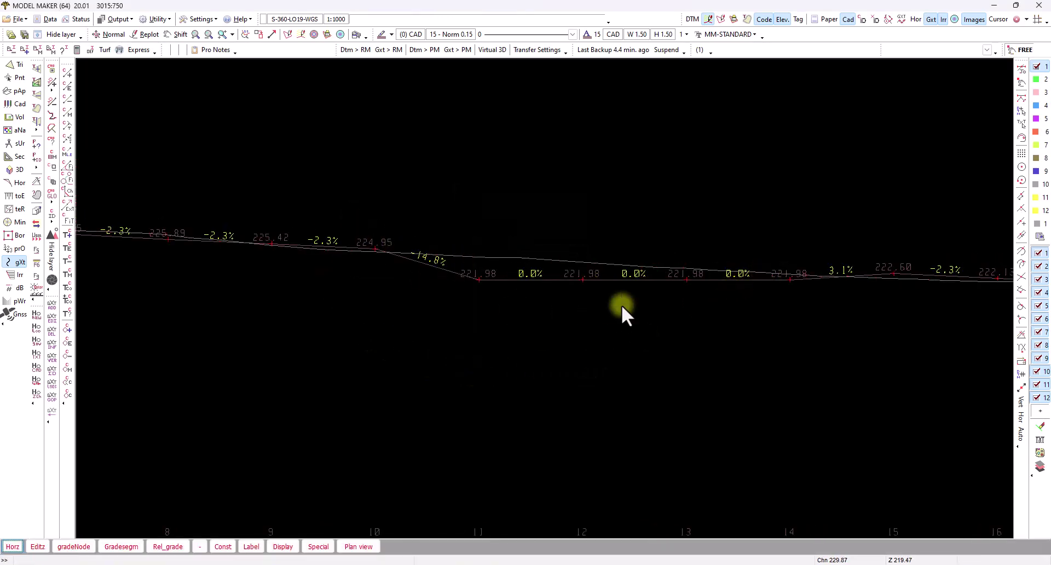
scroll(591, 312, down, 2)
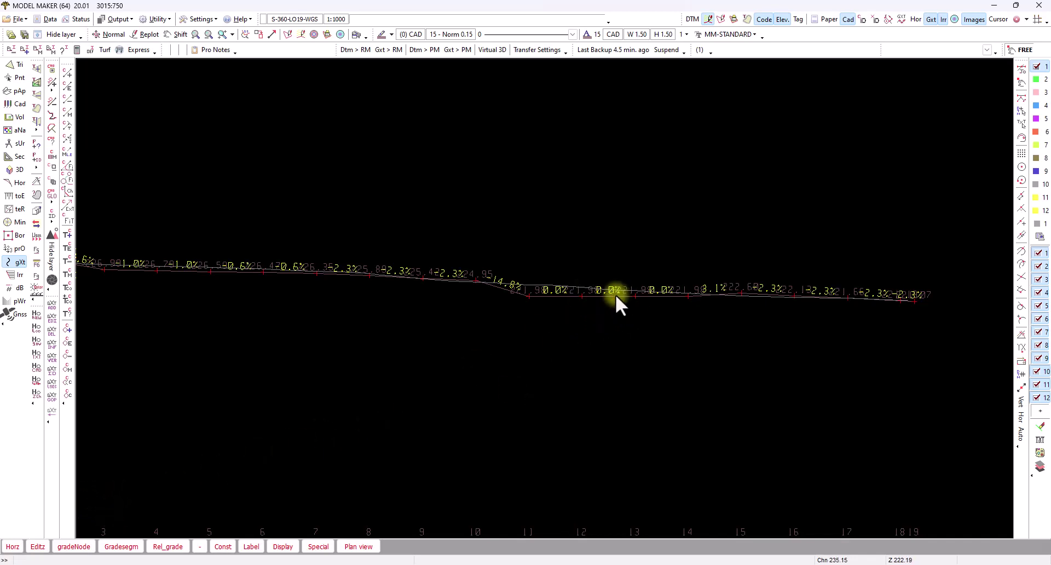
- From the aerial plan, start str_Lsec long section generation using String & ground elevations
click(12, 547)
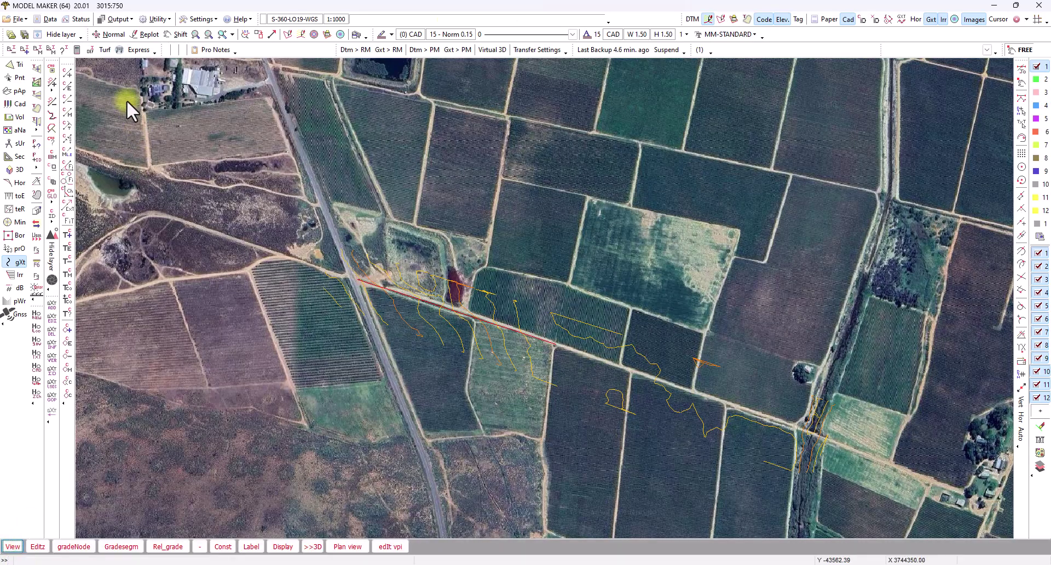
click(19, 262)
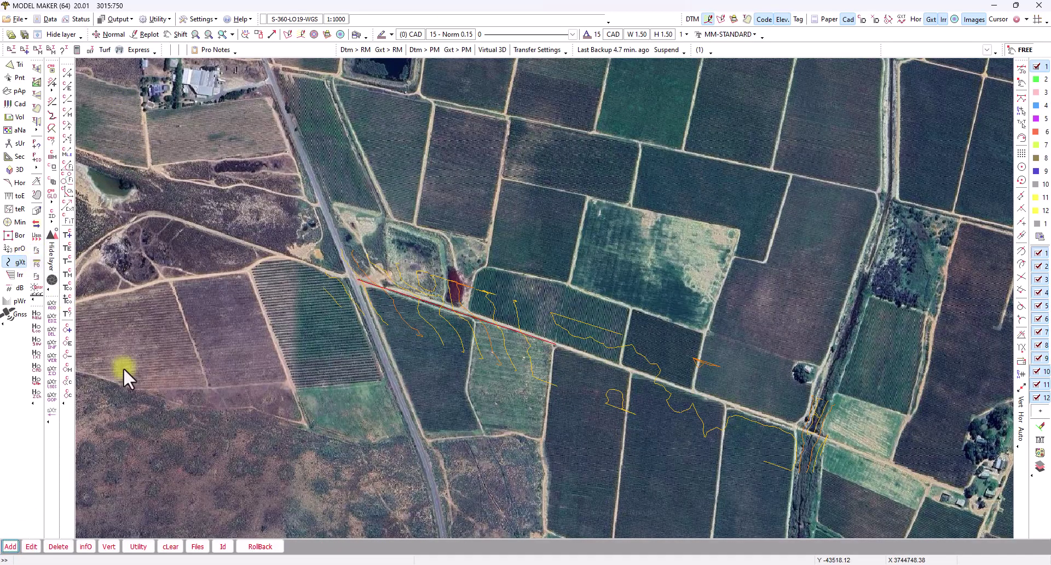
click(146, 548)
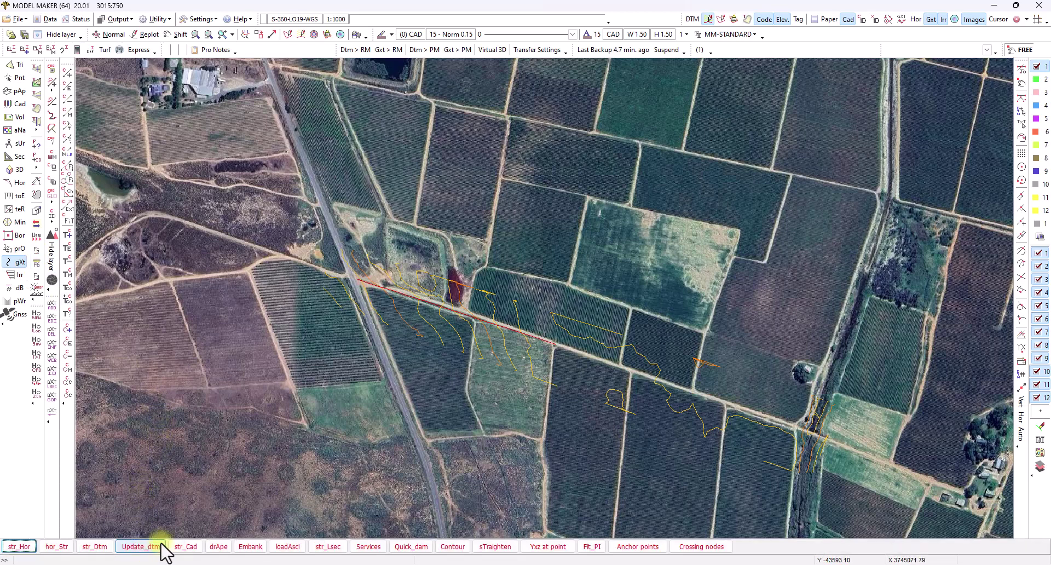
click(328, 547)
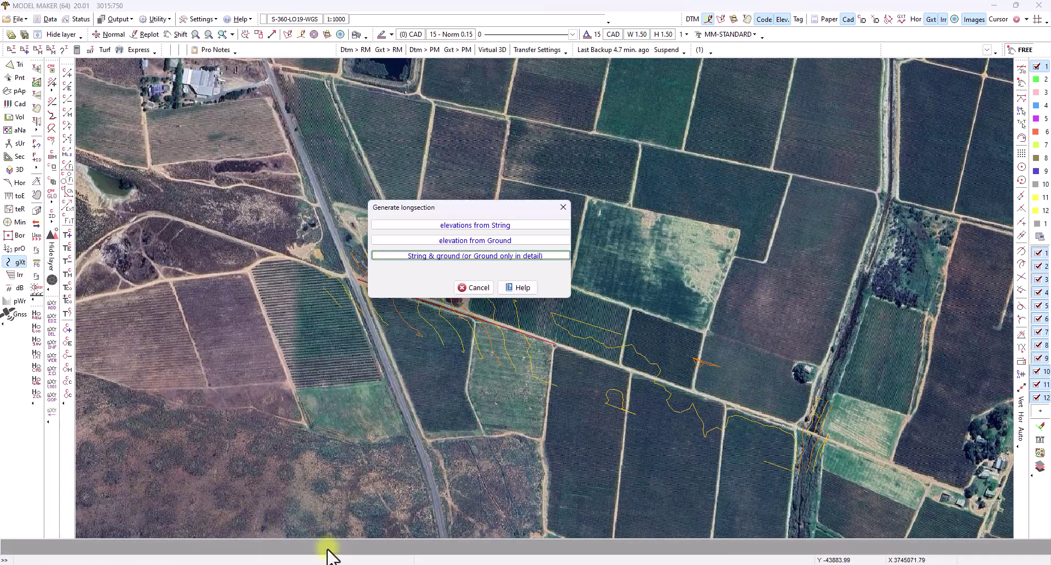
click(479, 256)
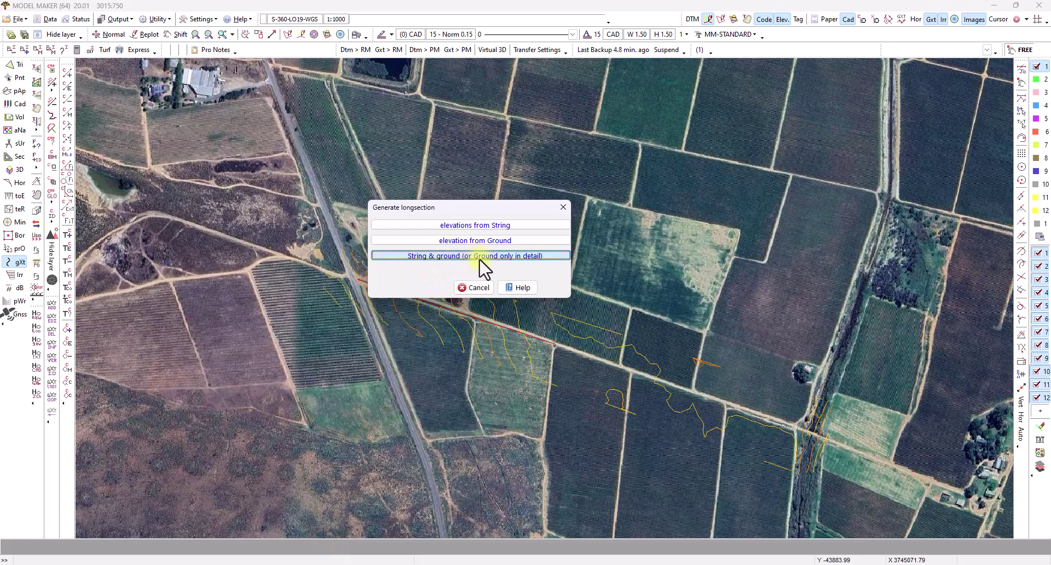
- Pick the red string and set a Depth-format profile with a regular interval of 20
click(489, 325)
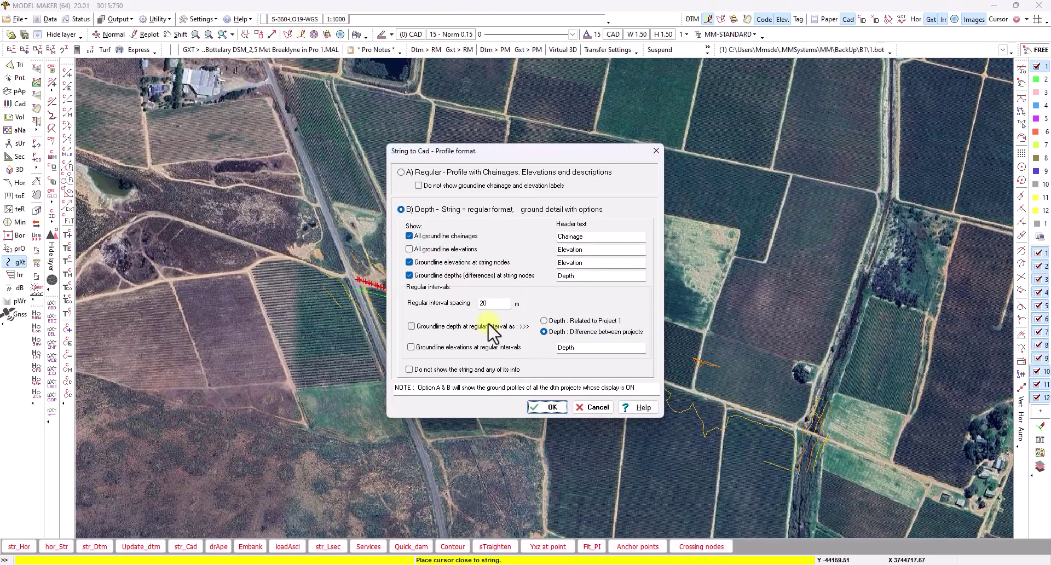
click(415, 173)
double_click(584, 275)
double_click(488, 303)
- Use A3 paper with a 20 horizontal grid interval and send the long section to CAD
click(547, 407)
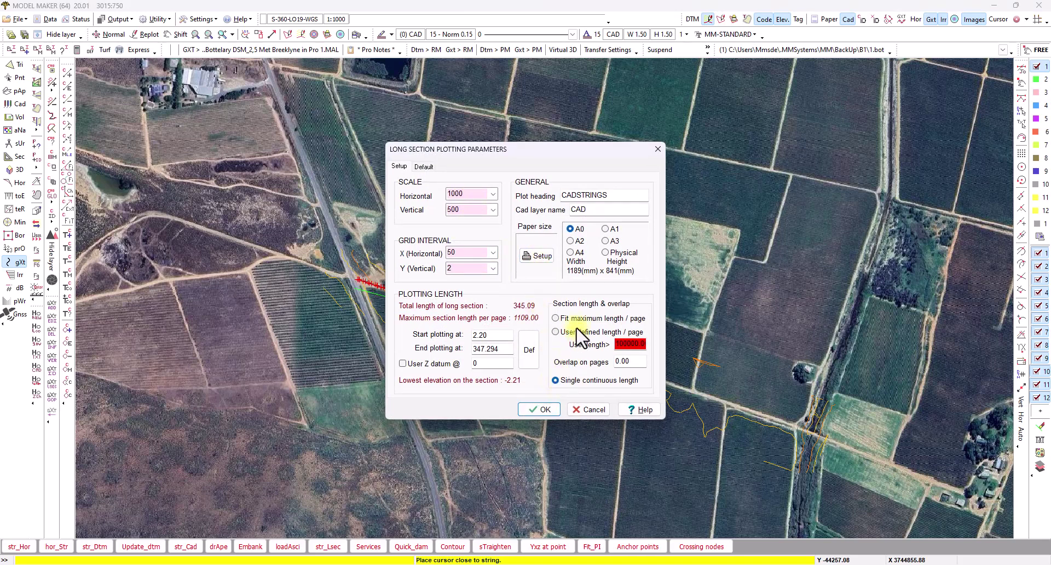
click(608, 241)
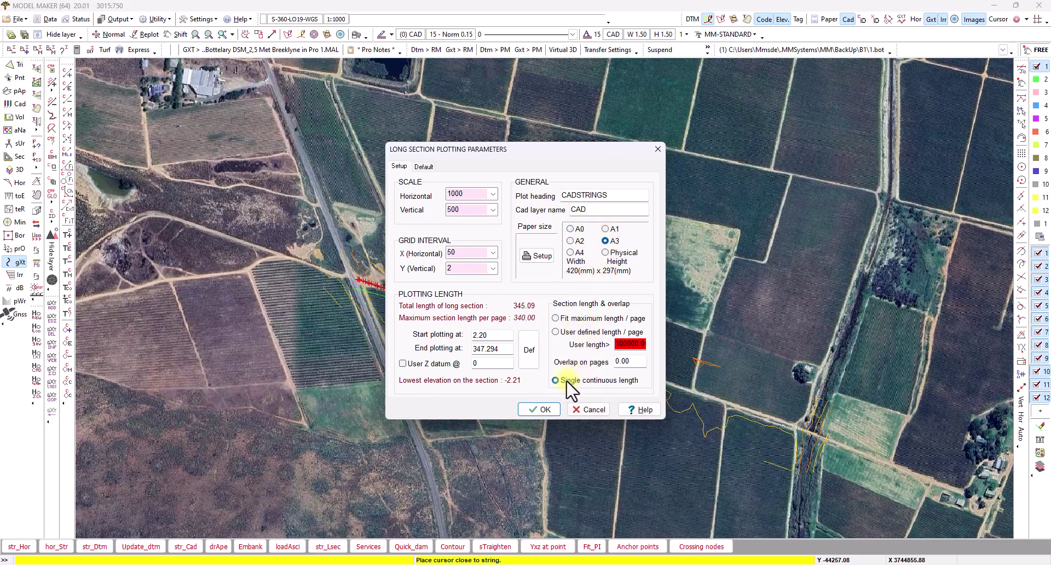
double_click(471, 252)
click(540, 409)
click(491, 241)
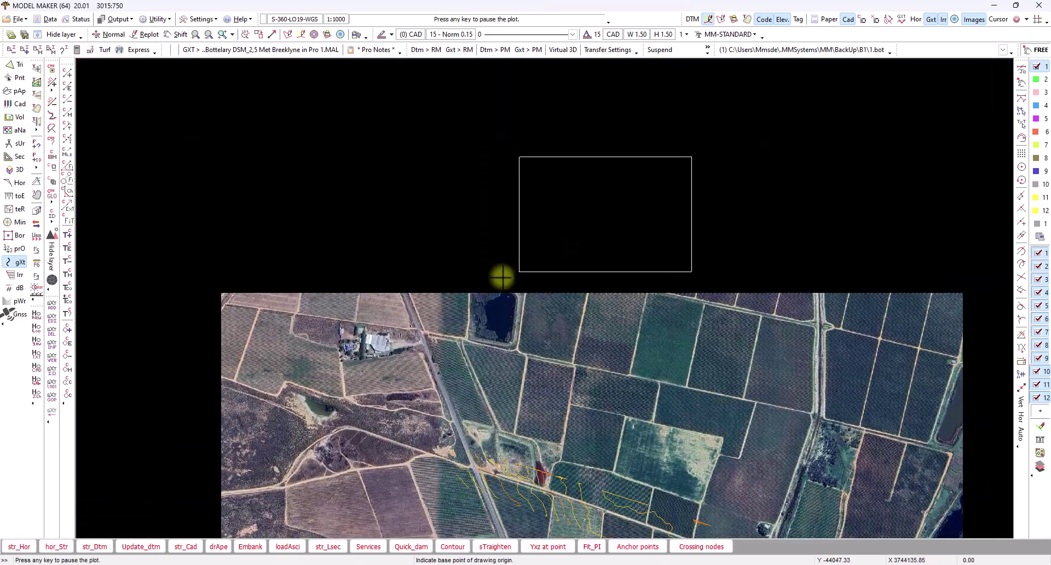
- Place the long section preview on the plan, cancel further plotting, and zoom to inspect it
scroll(496, 268, up, 5)
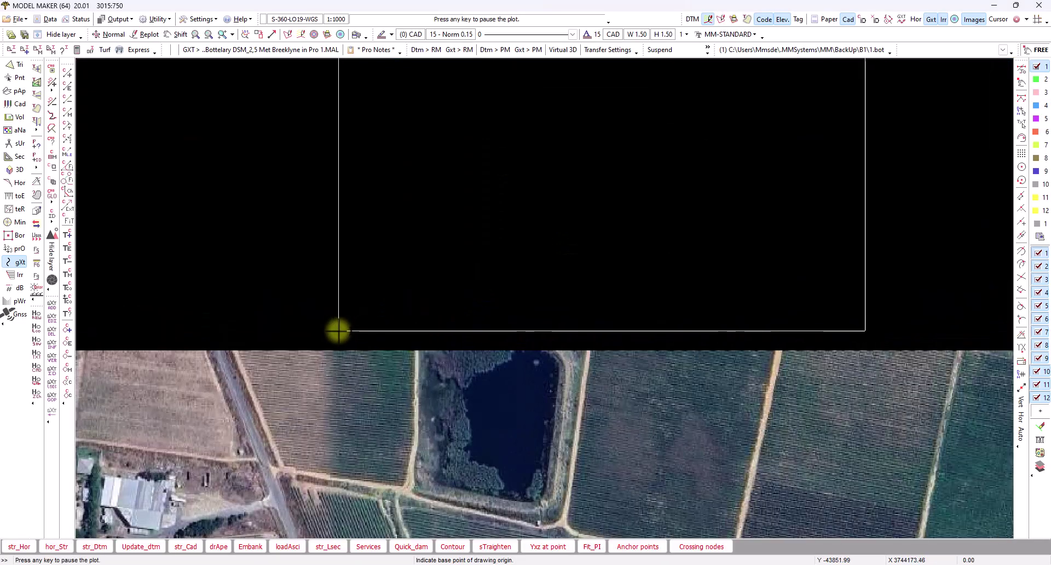
click(338, 330)
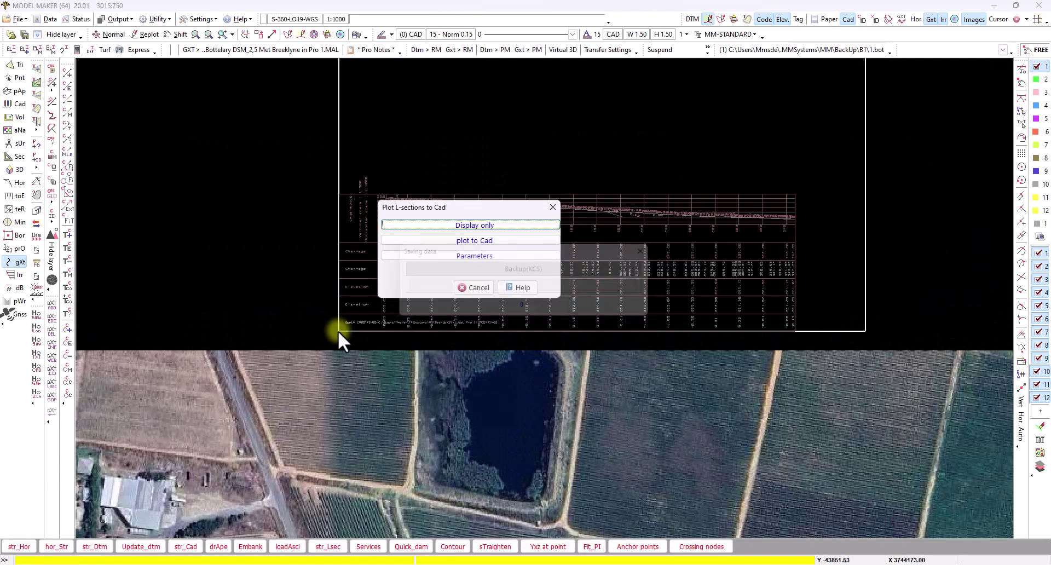
click(484, 288)
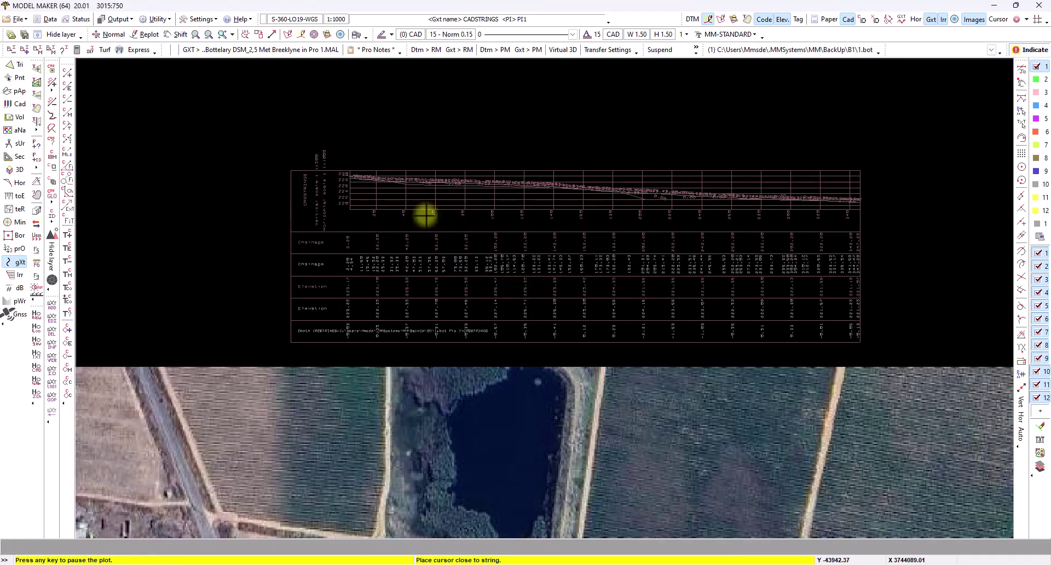
scroll(470, 195, up, 3)
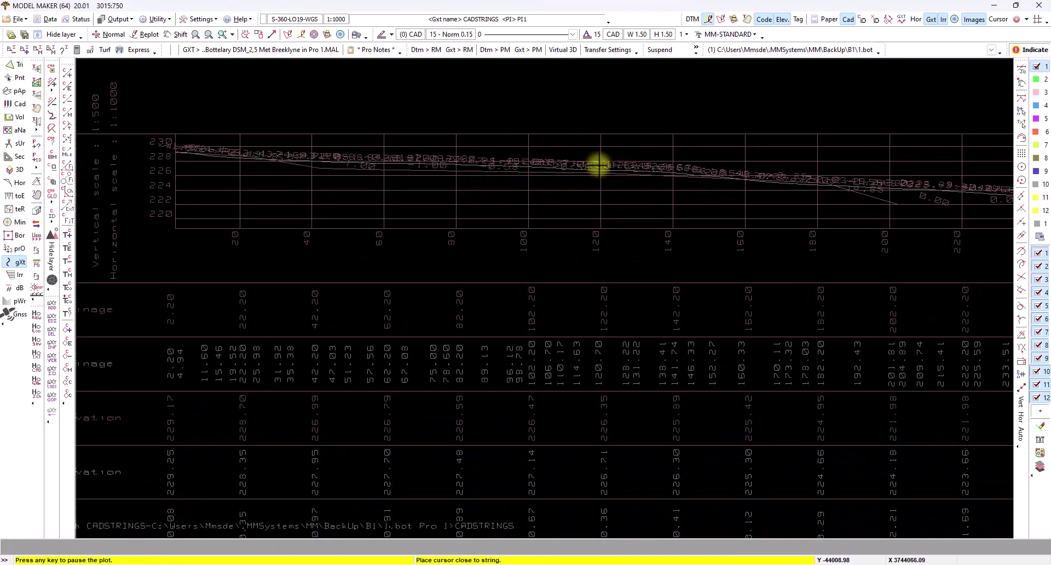
scroll(430, 279, down, 2)
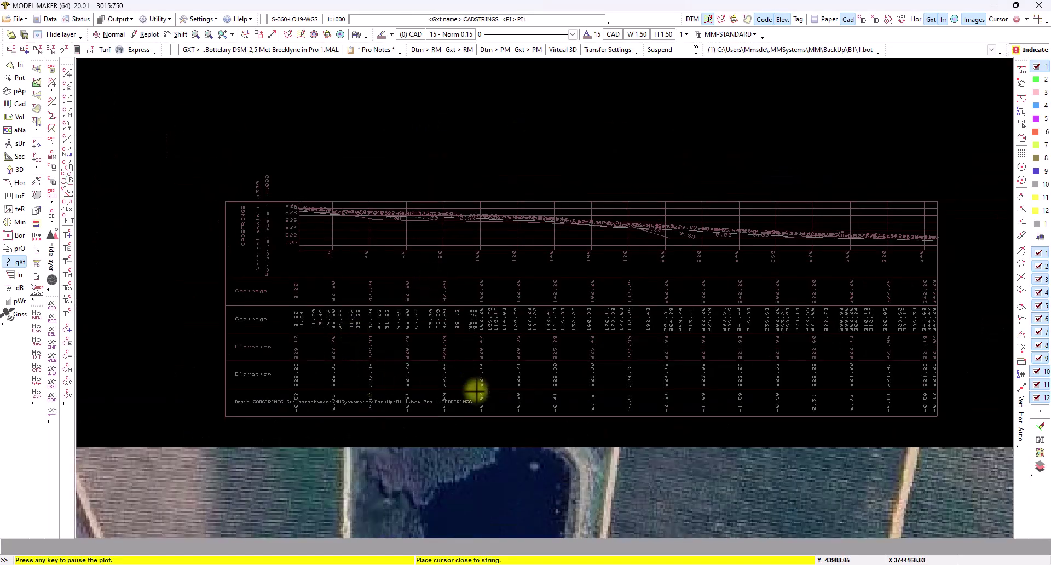
- Rerun str_Lsec with String & ground, Depth format and 0 mm offset skipping, and accept the parameters
key(Escape)
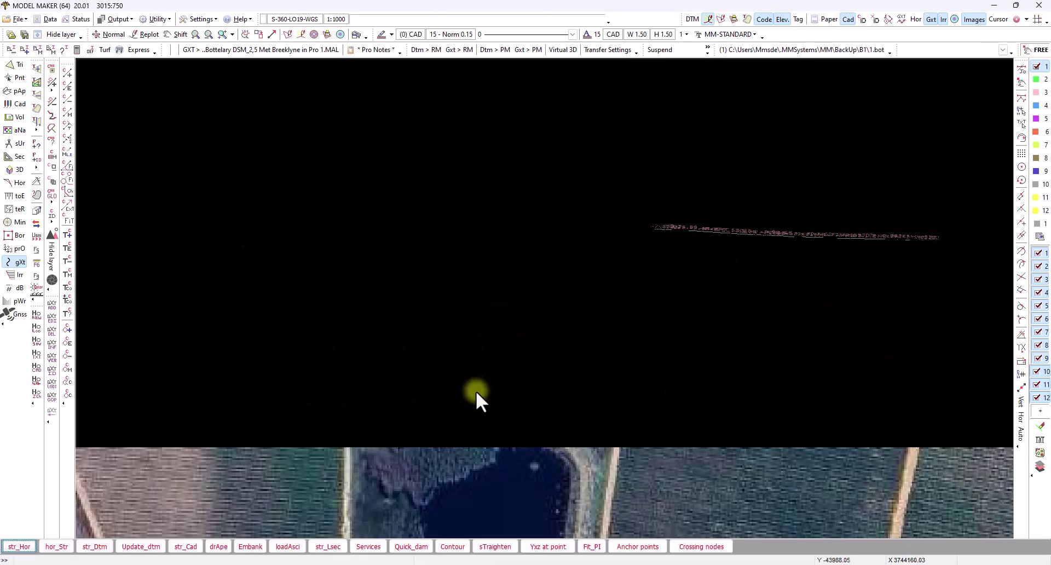
click(332, 546)
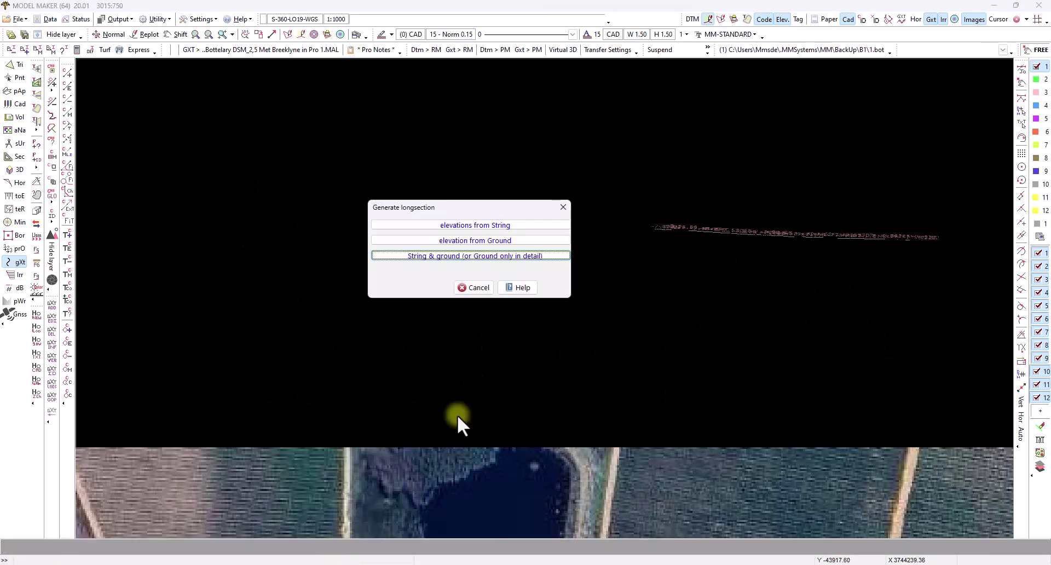
click(468, 255)
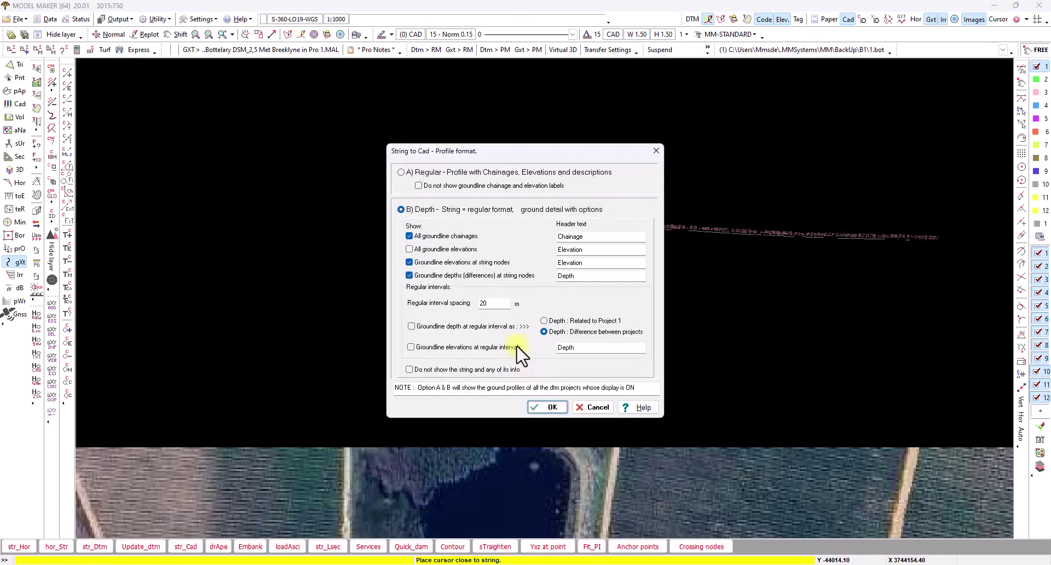
click(550, 407)
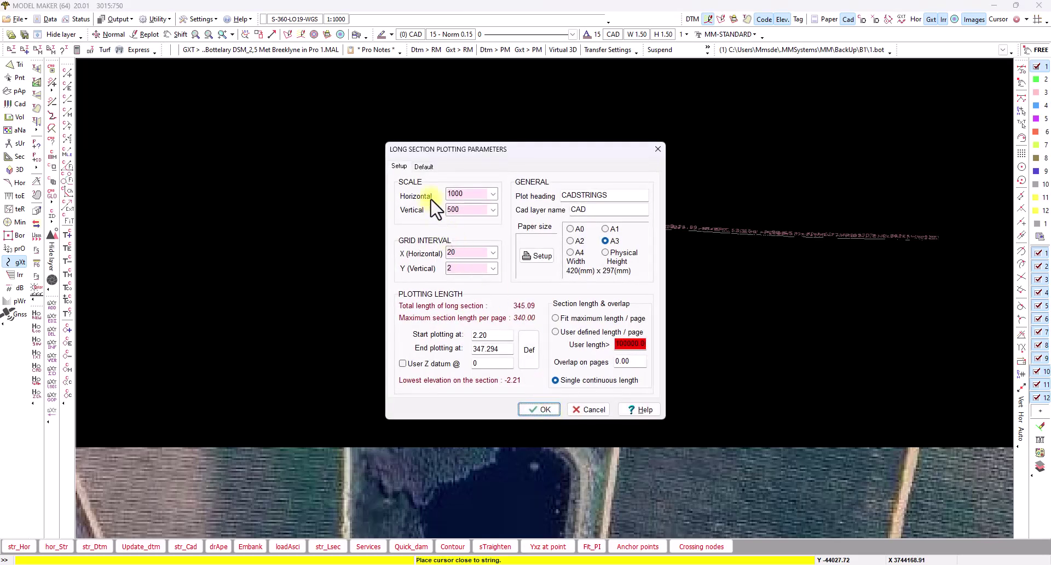
click(423, 167)
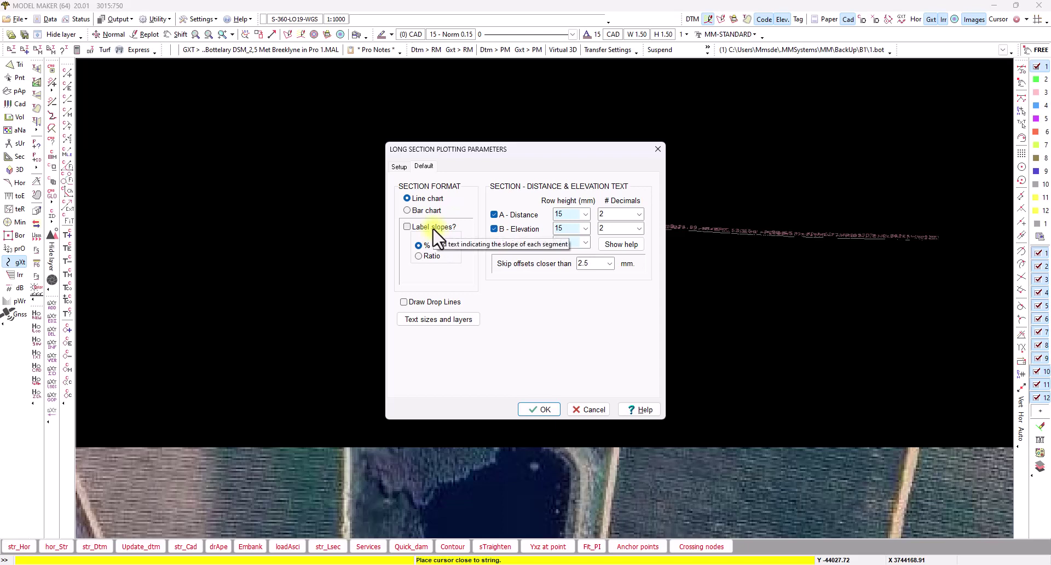
click(599, 264)
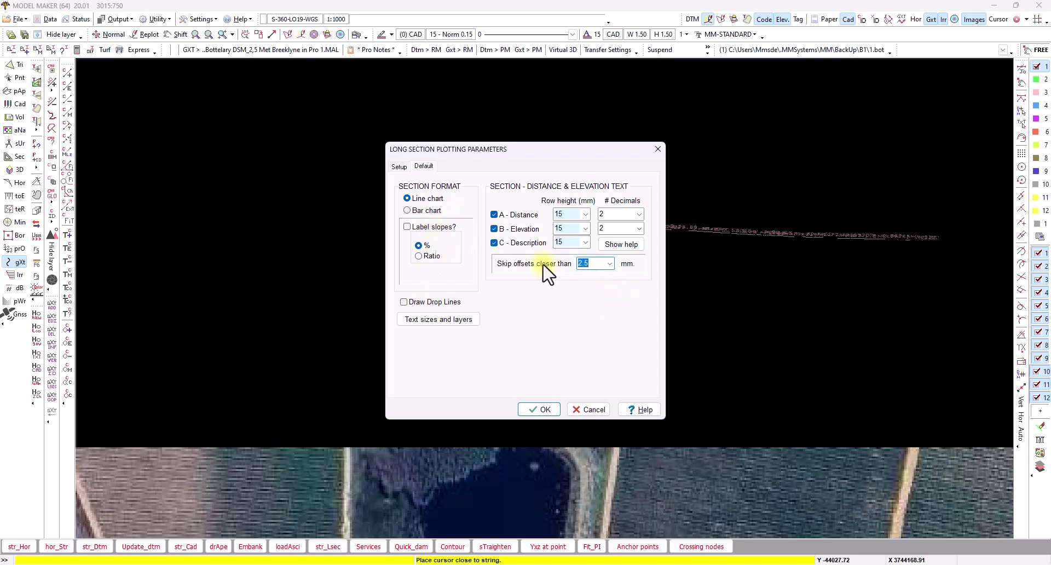
click(541, 408)
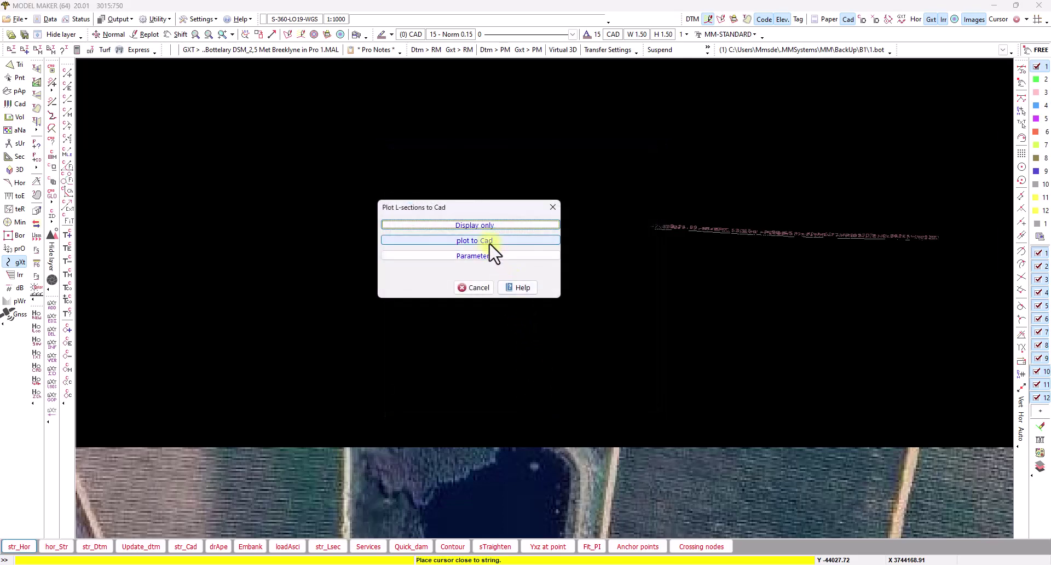
- Plot the long section to CAD at a base point and check its chainage, elevation and depth rows
click(474, 241)
click(345, 433)
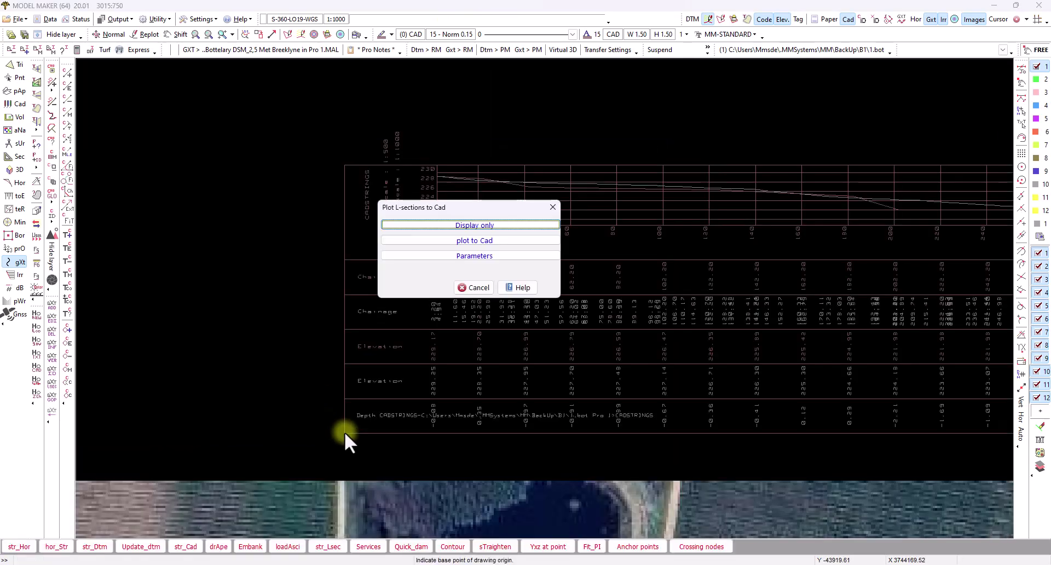
click(477, 285)
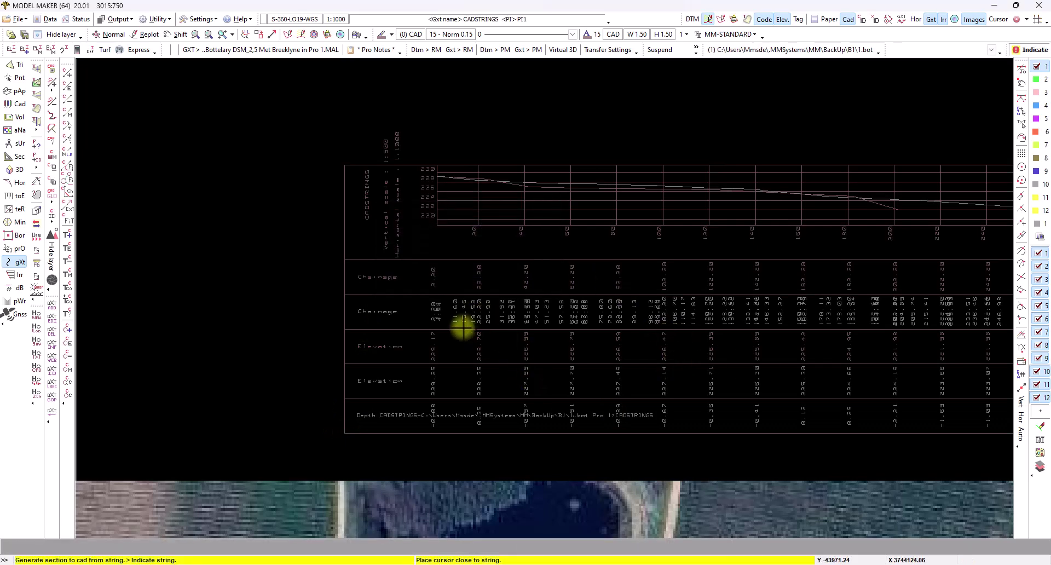
scroll(463, 327, up, 3)
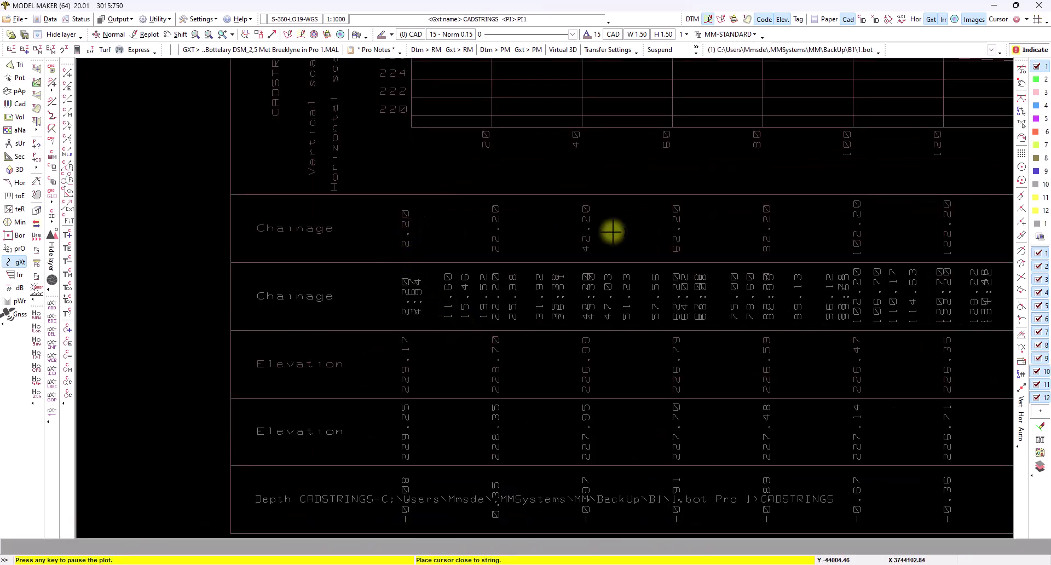
scroll(411, 298, down, 3)
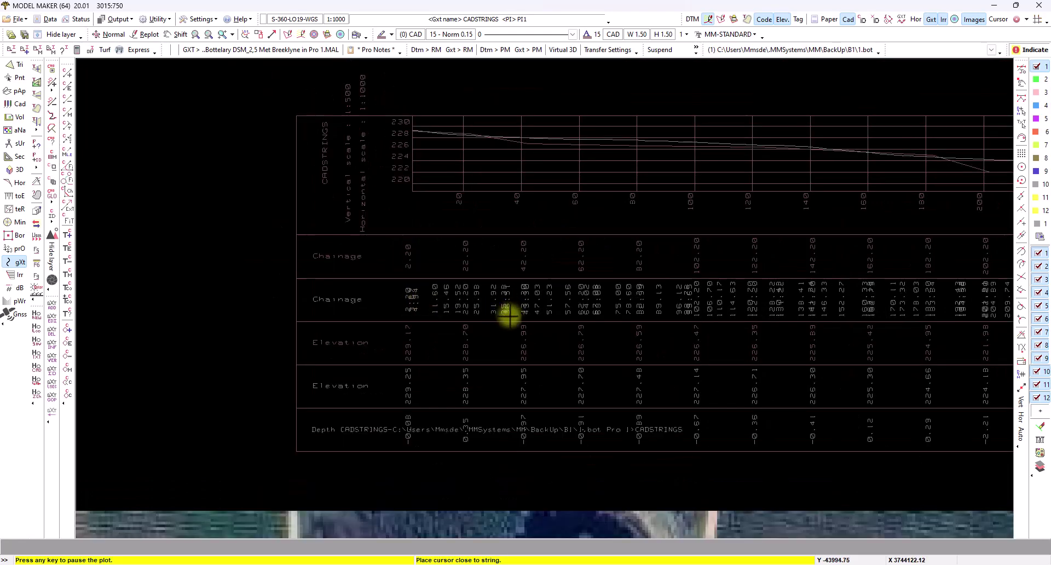
scroll(553, 417, down, 3)
scroll(405, 281, up, 3)
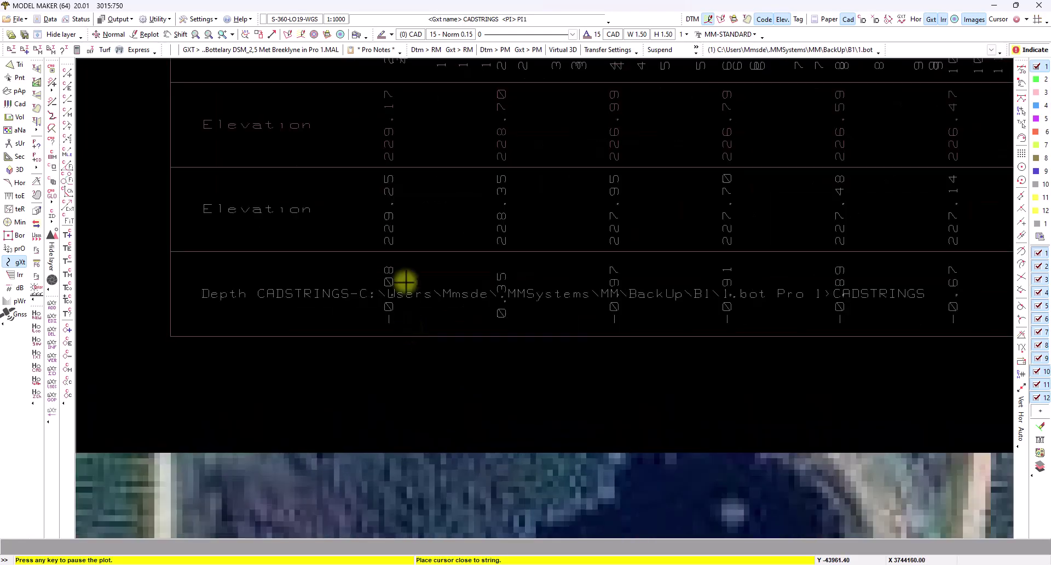
key(Escape)
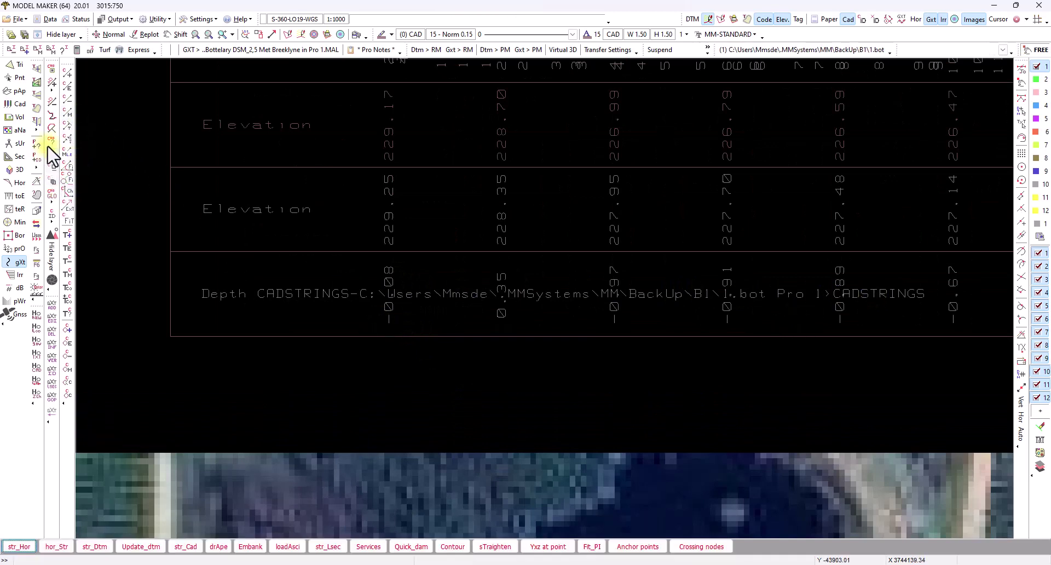
- Change the long Depth row label to read 'STRING' in orange
click(68, 248)
click(213, 296)
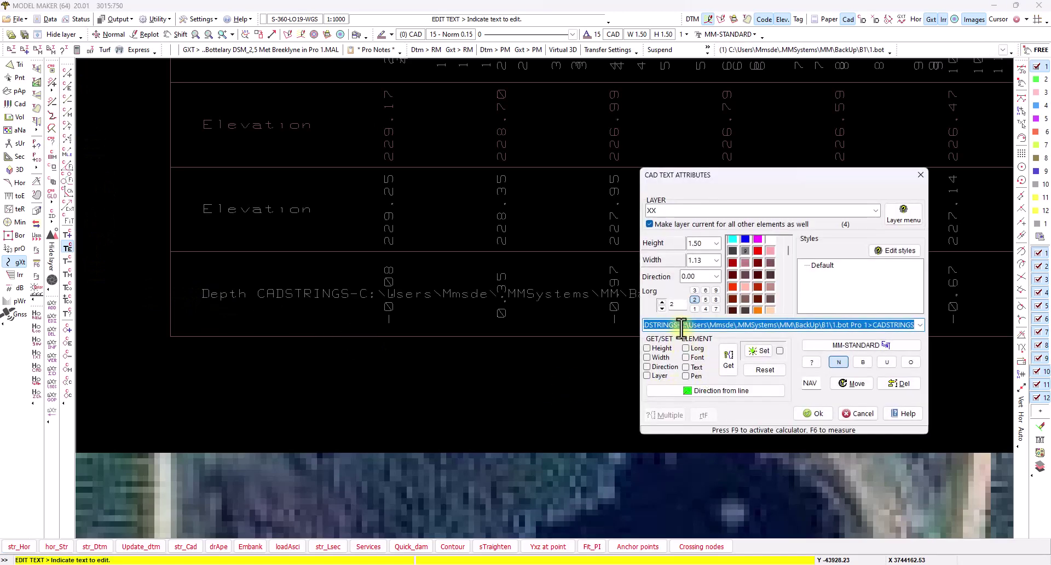
text(STRING)
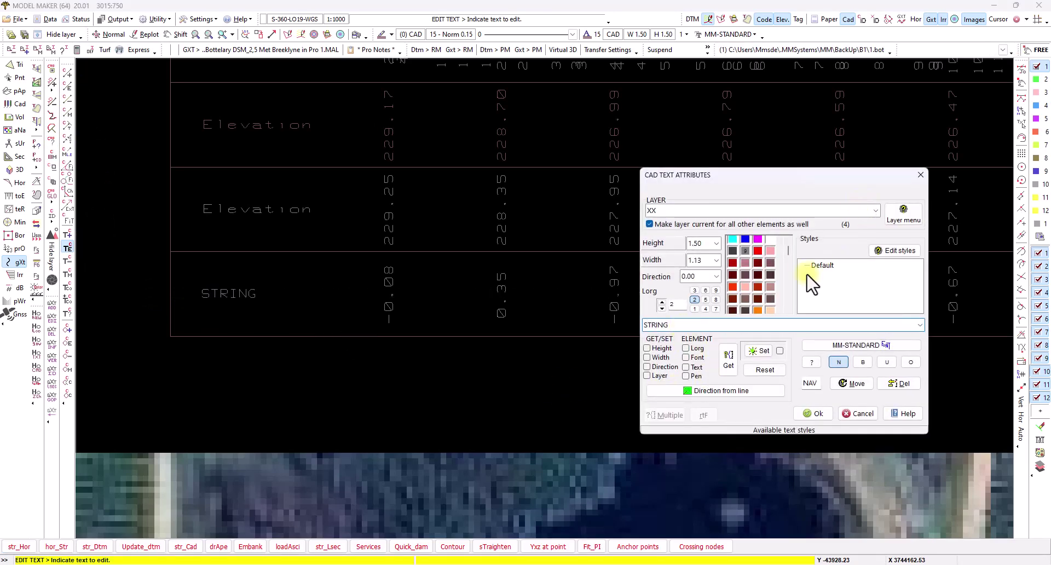
click(757, 310)
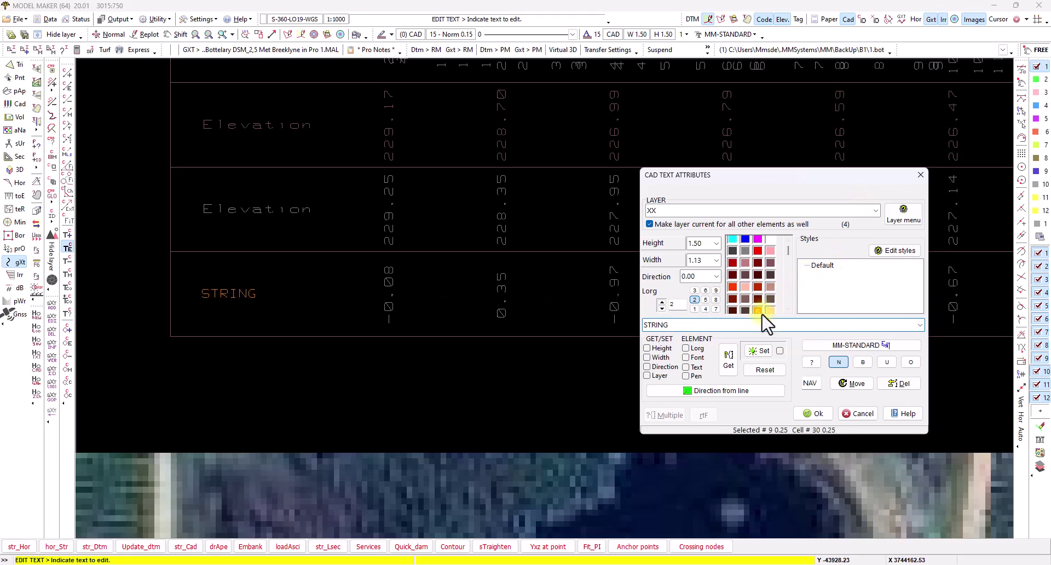
click(814, 414)
scroll(633, 372, down, 4)
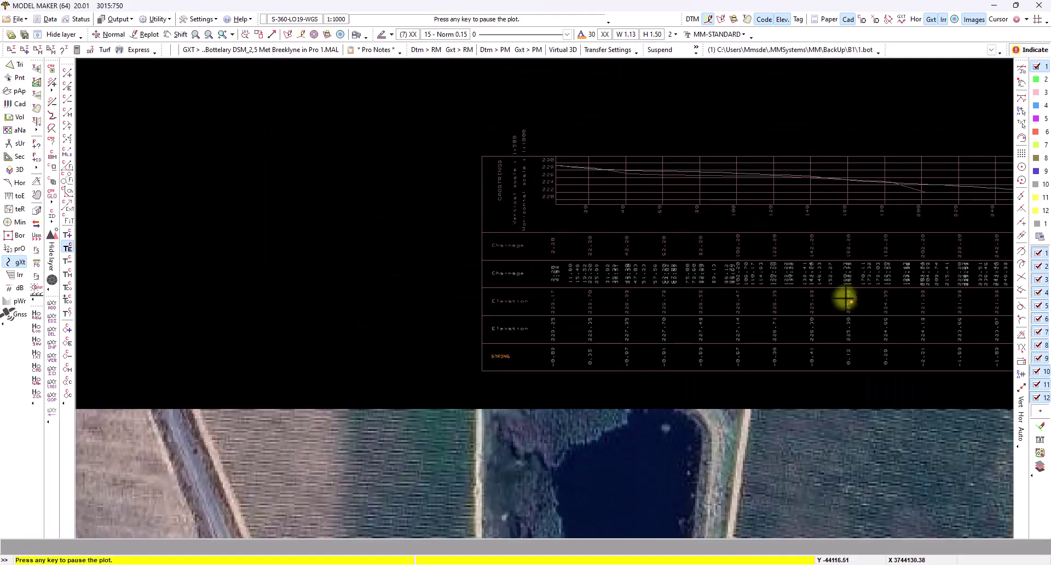
middle_click(843, 344)
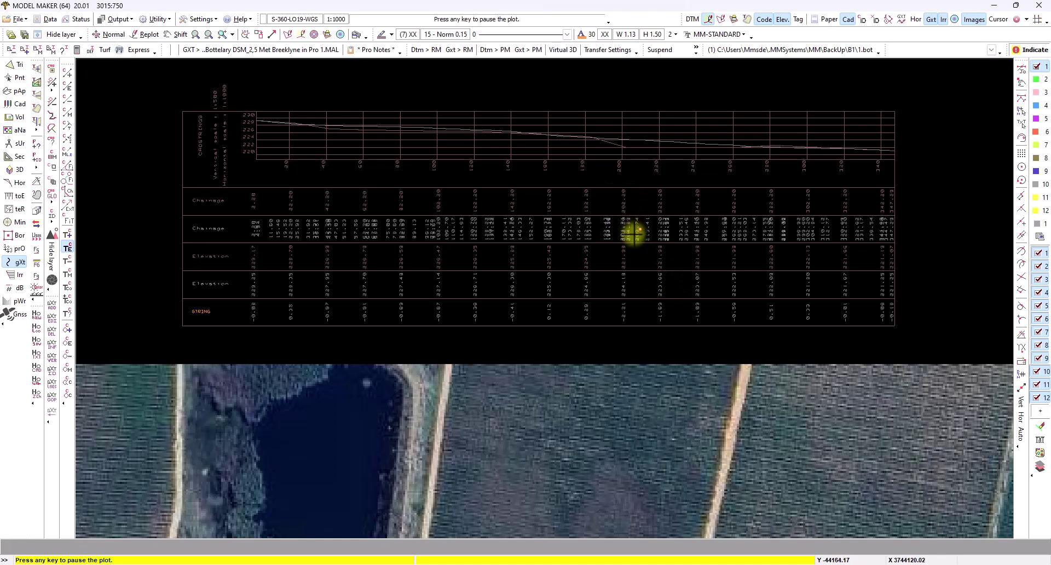
scroll(632, 234, up, 2)
scroll(632, 234, down, 3)
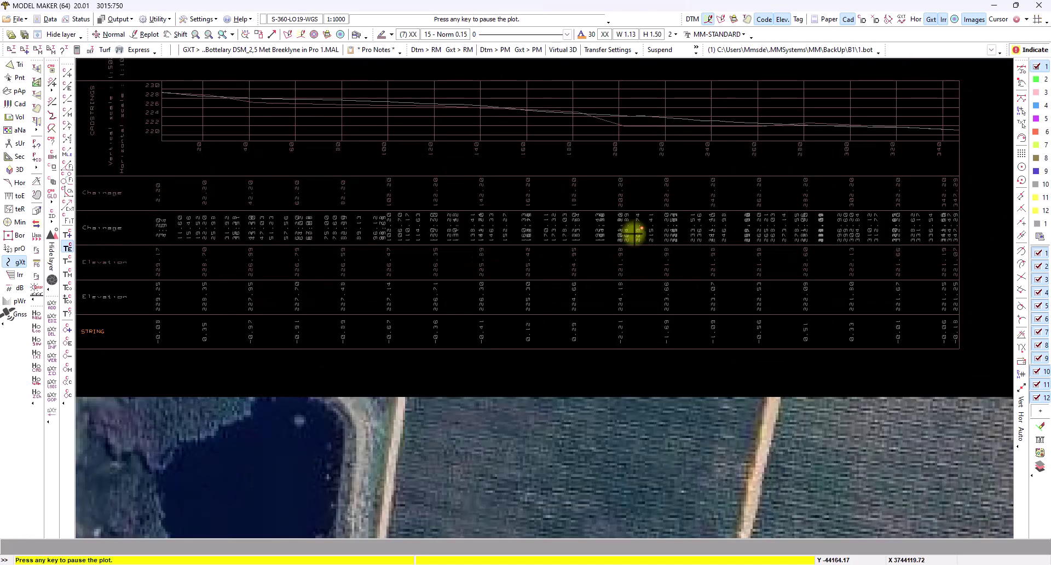
scroll(716, 134, up, 3)
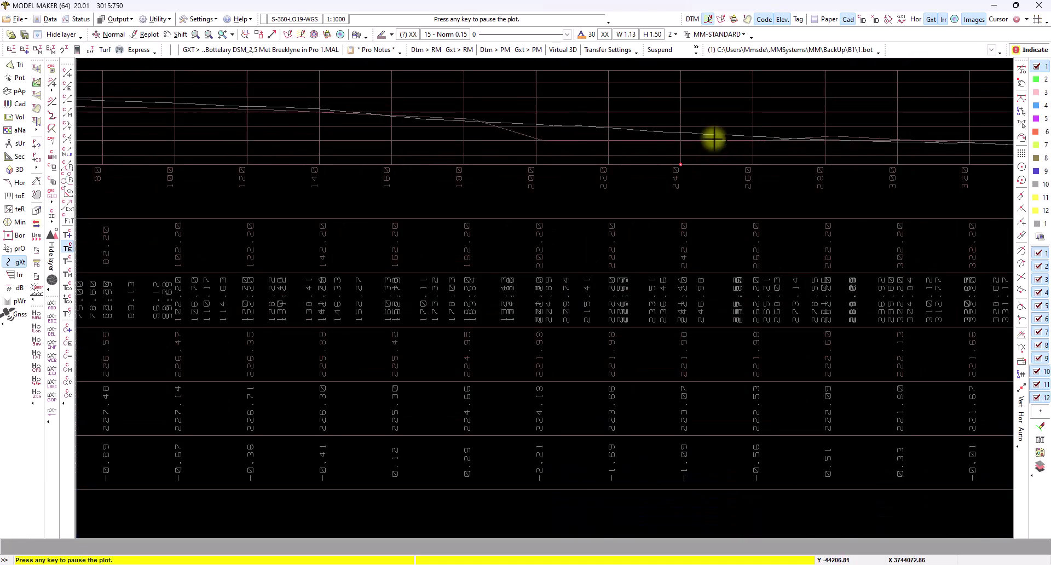
middle_drag(715, 134, 847, 308)
scroll(607, 327, down, 3)
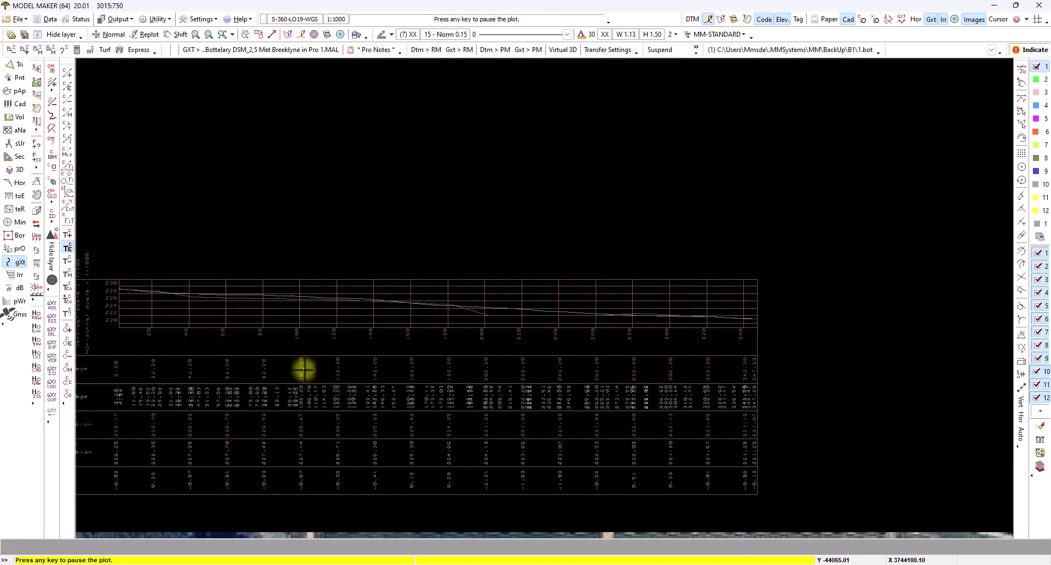
scroll(270, 380, up, 1)
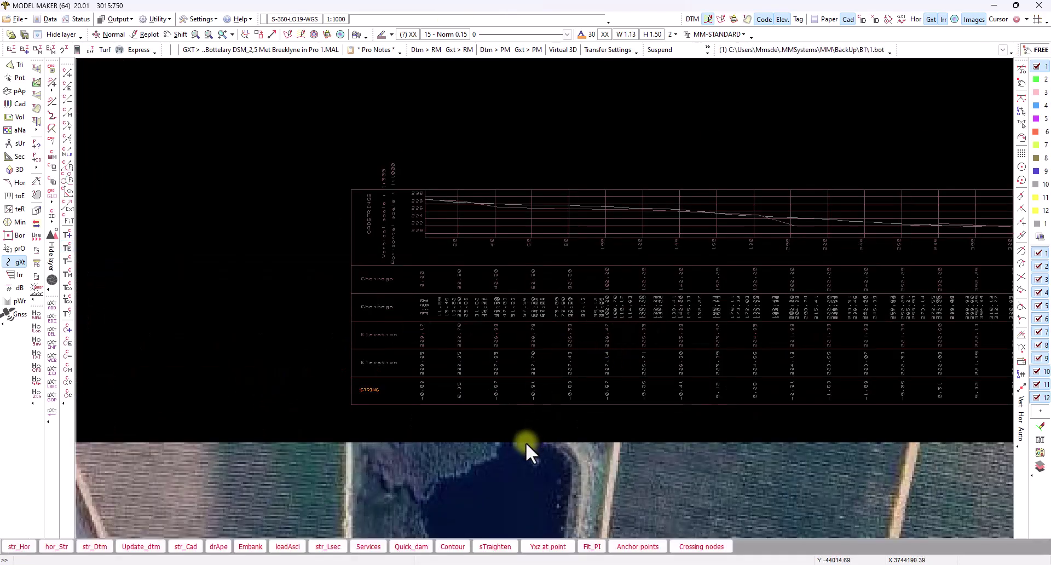
scroll(674, 350, down, 1)
scroll(790, 324, down, 1)
middle_drag(791, 324, 692, 368)
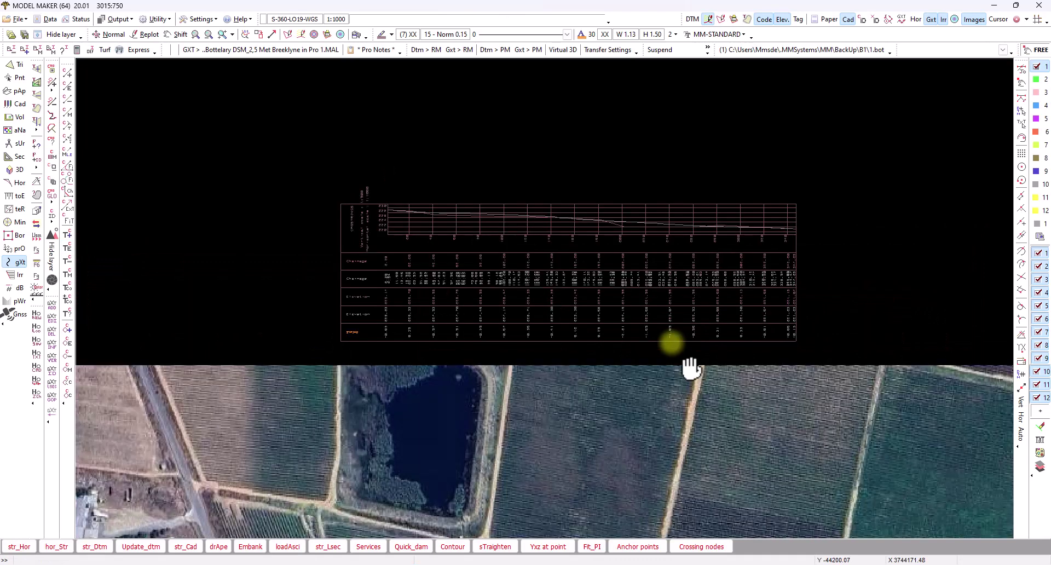